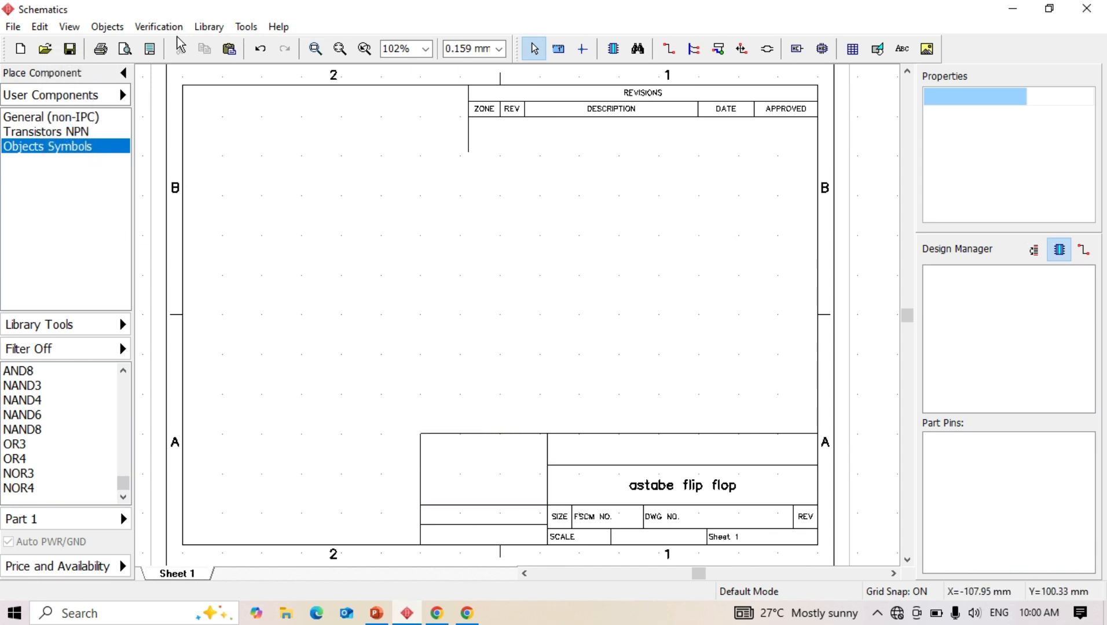
Set the schematic grid size to 0.318 mm.
left_click(69, 27)
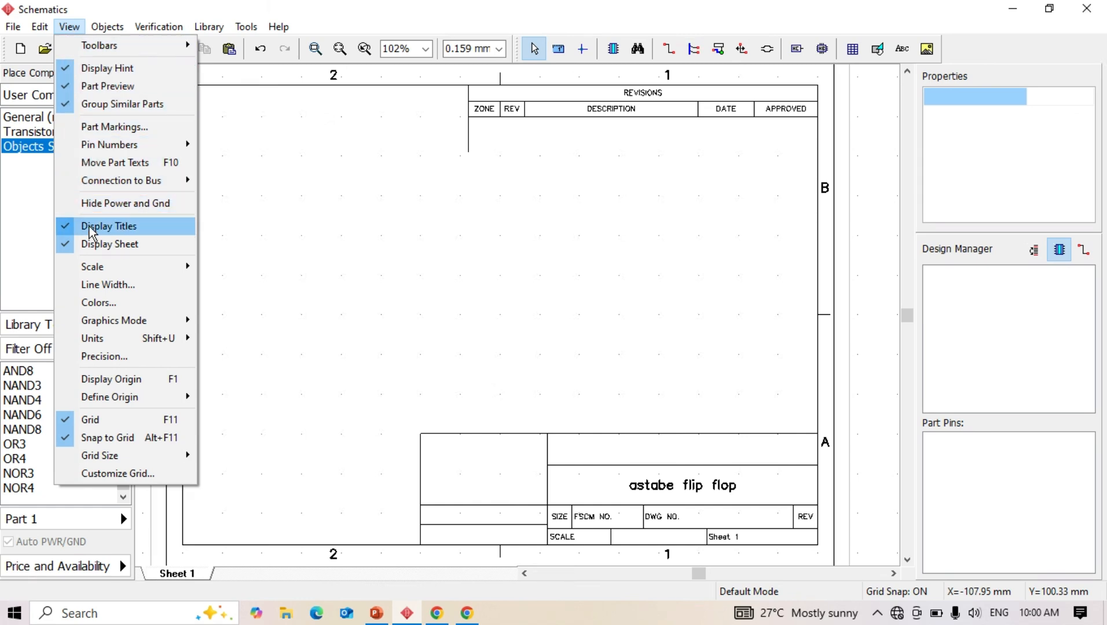
mouse_move(116, 455)
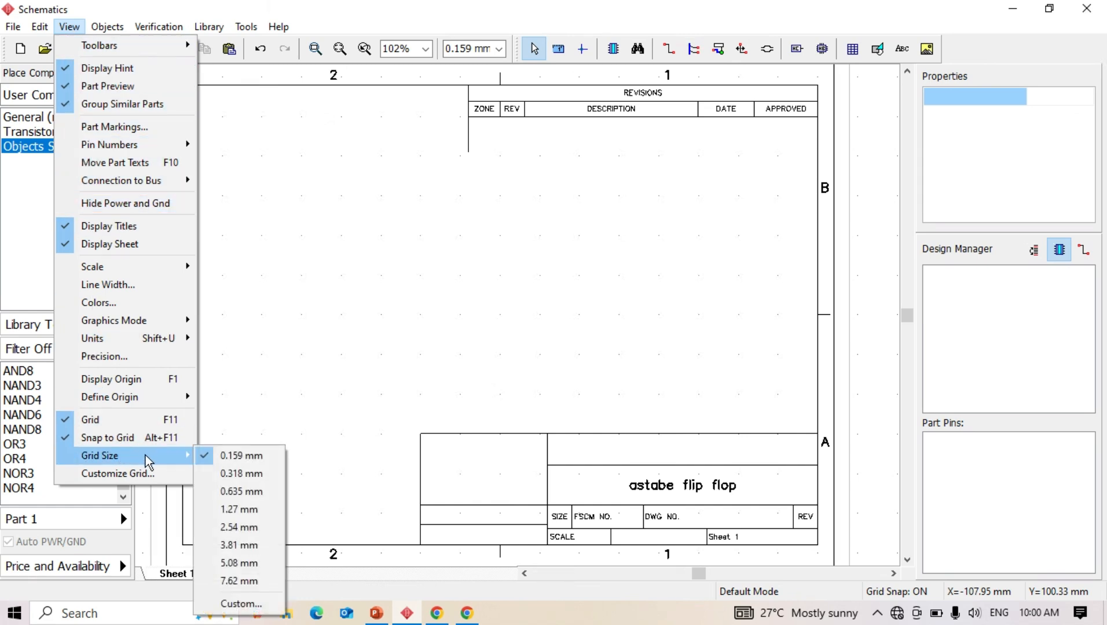
left_click(245, 474)
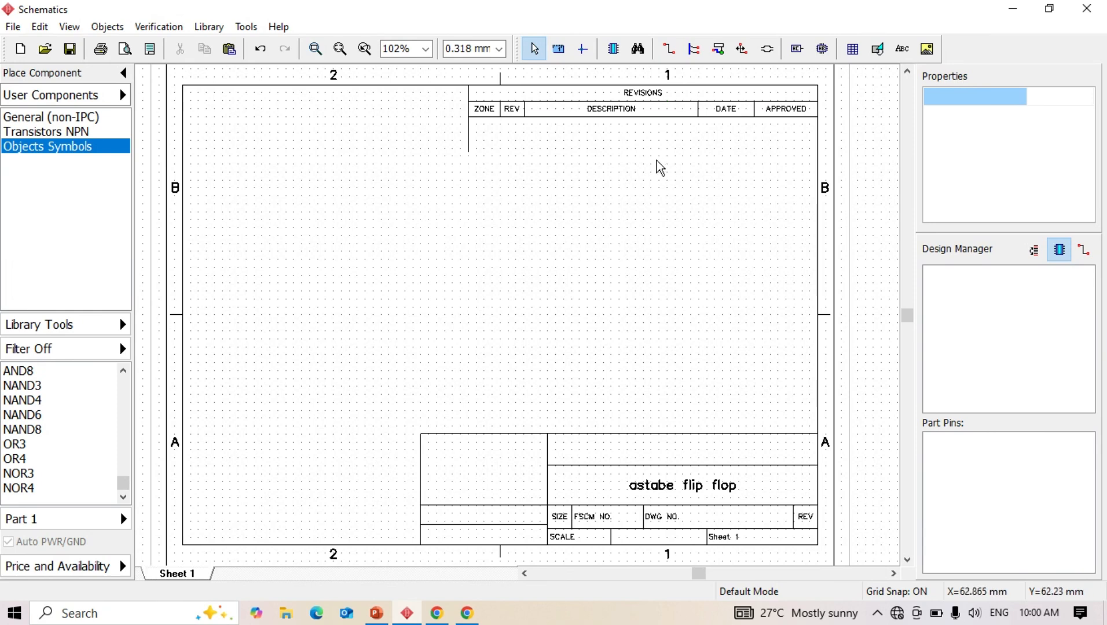
Check the grid instructions in PowerPoint, then increase the schematic grid size to 0.635 mm and decrease it back to 0.318 mm.
left_click(376, 614)
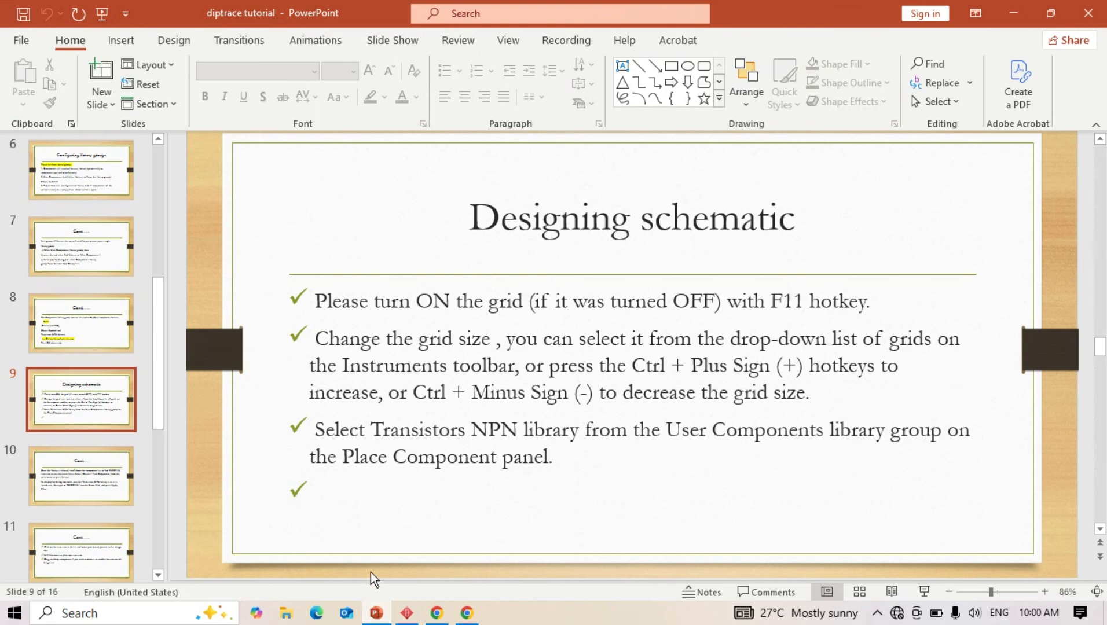
left_click(408, 615)
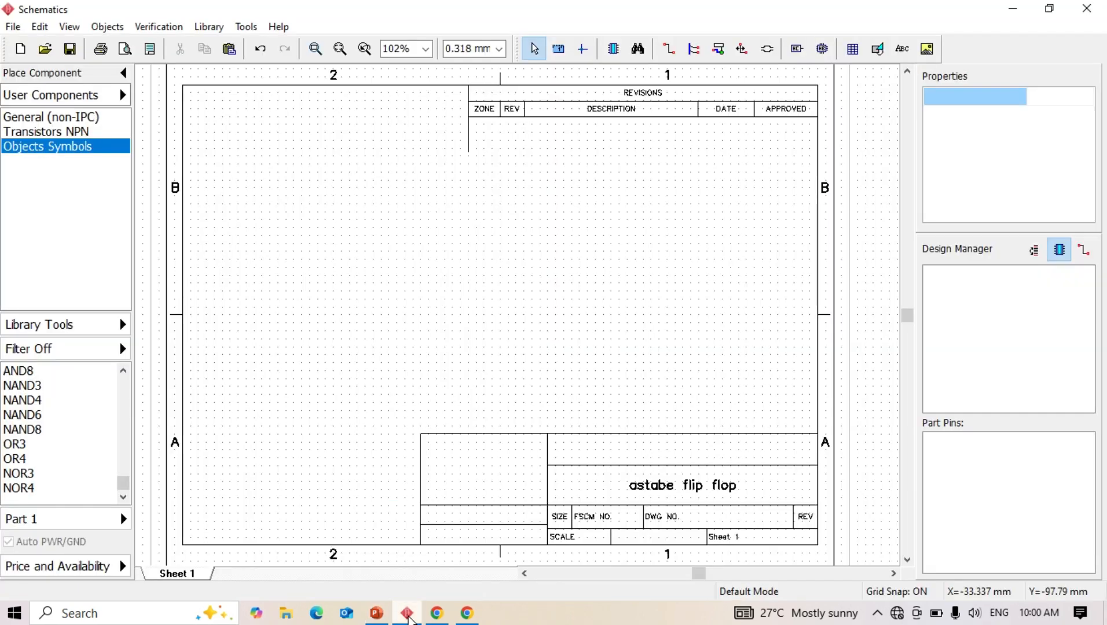
key("ctrl+minus")
key("ctrl+plus")
key("ctrl+plus")
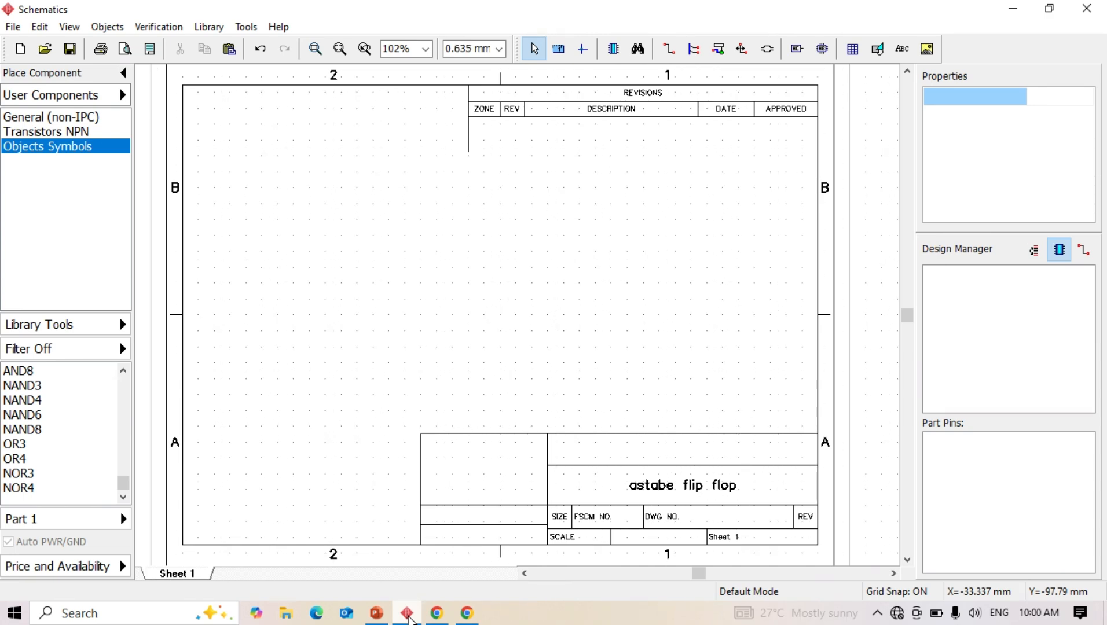
key("ctrl+minus")
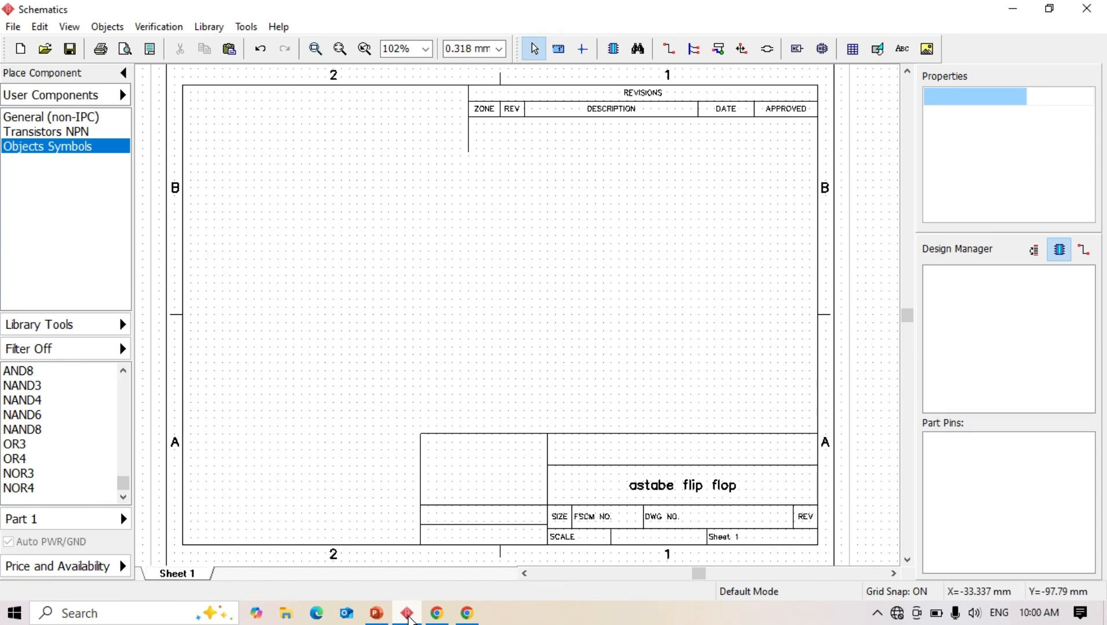
key("ctrl+plus")
key("ctrl+minus")
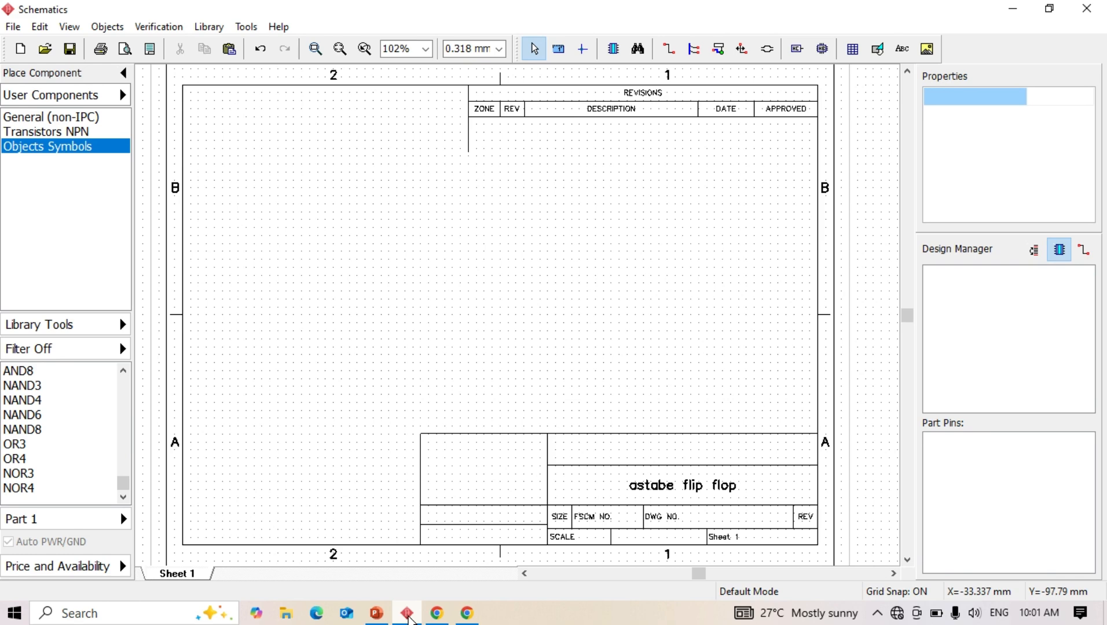
key("ctrl+plus")
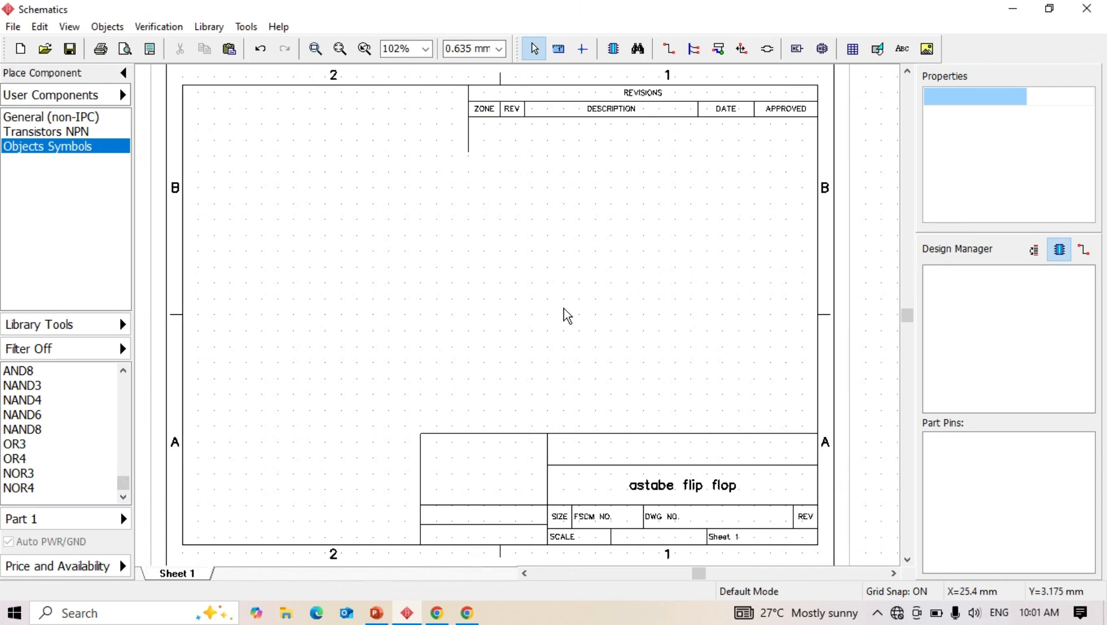
key("g")
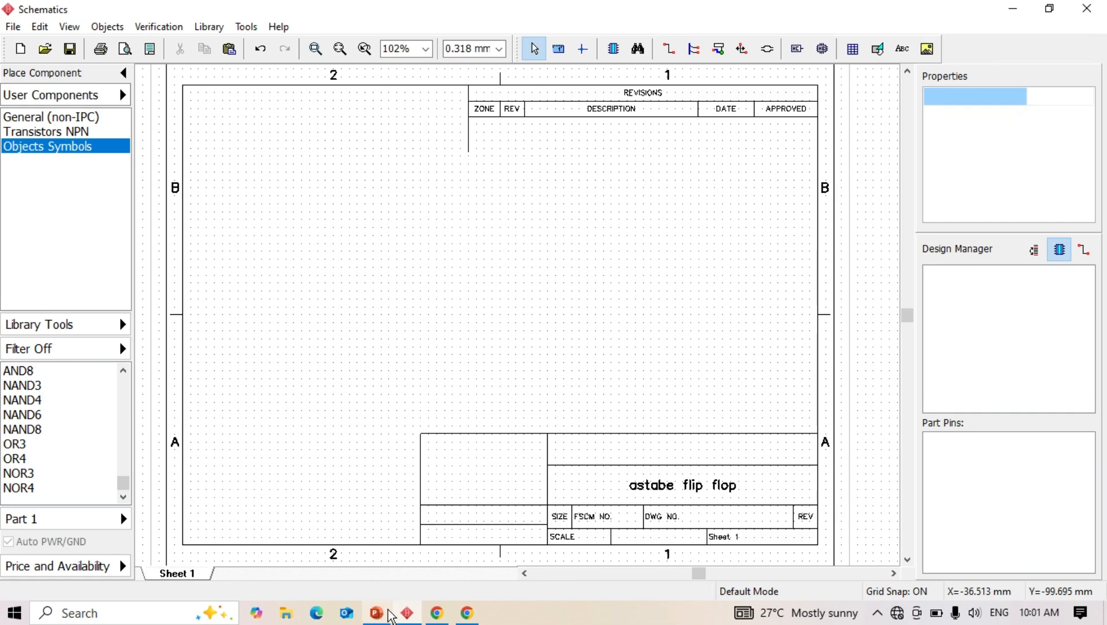
Place two 2N2221AL transistors from the Transistors NPN library at about X=-50.2, Y=8.6 mm and X=-10.2, Y=3.8 mm.
mouse_move(386, 617)
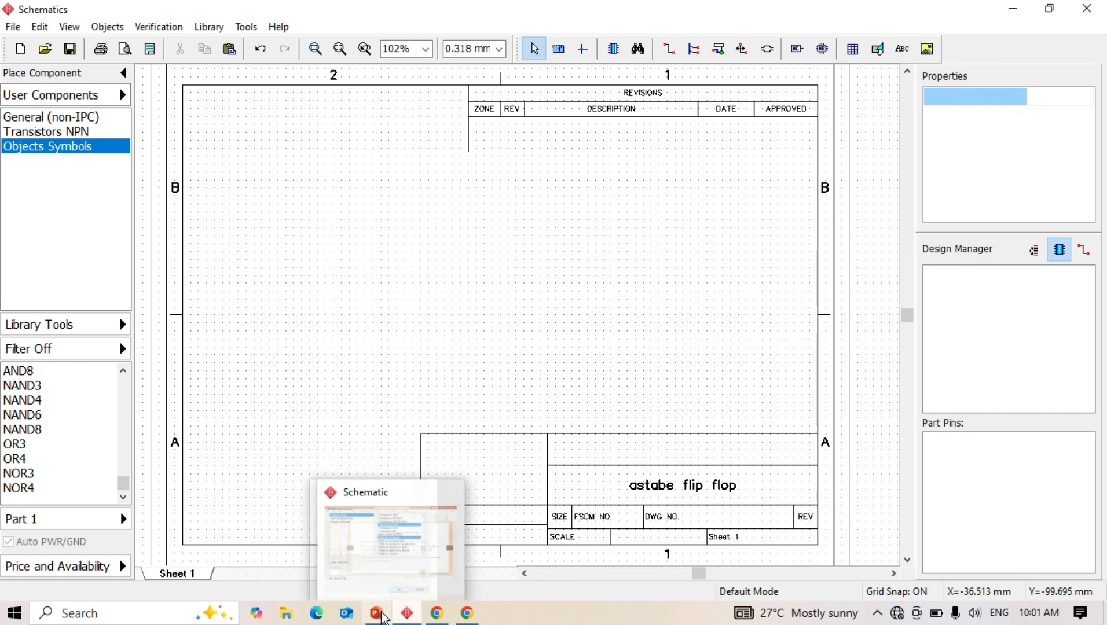
left_click(382, 618)
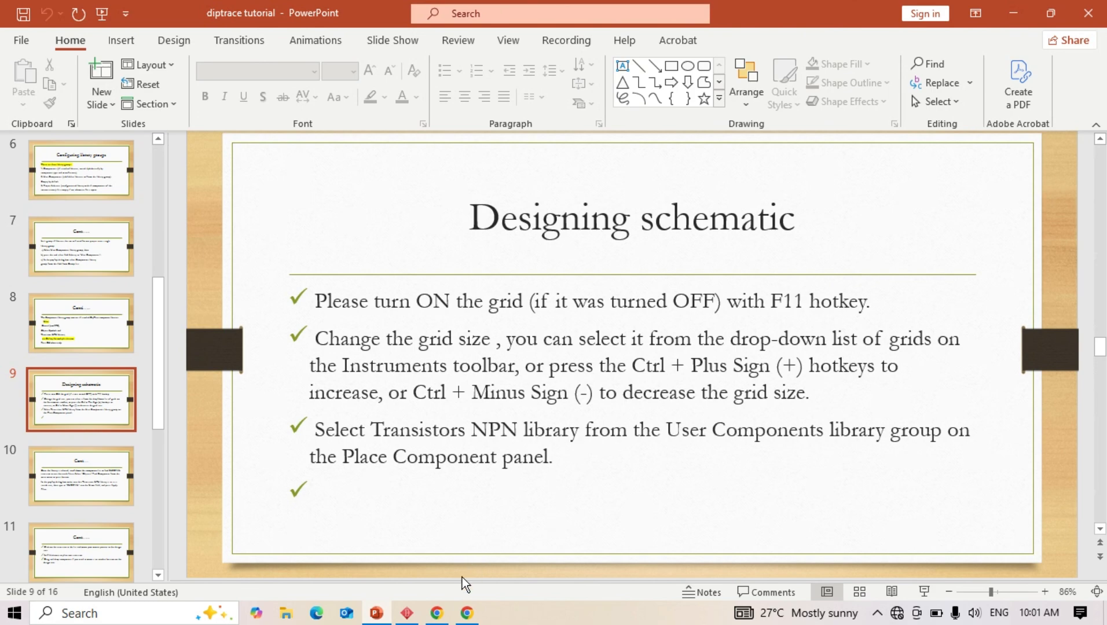
left_click(408, 615)
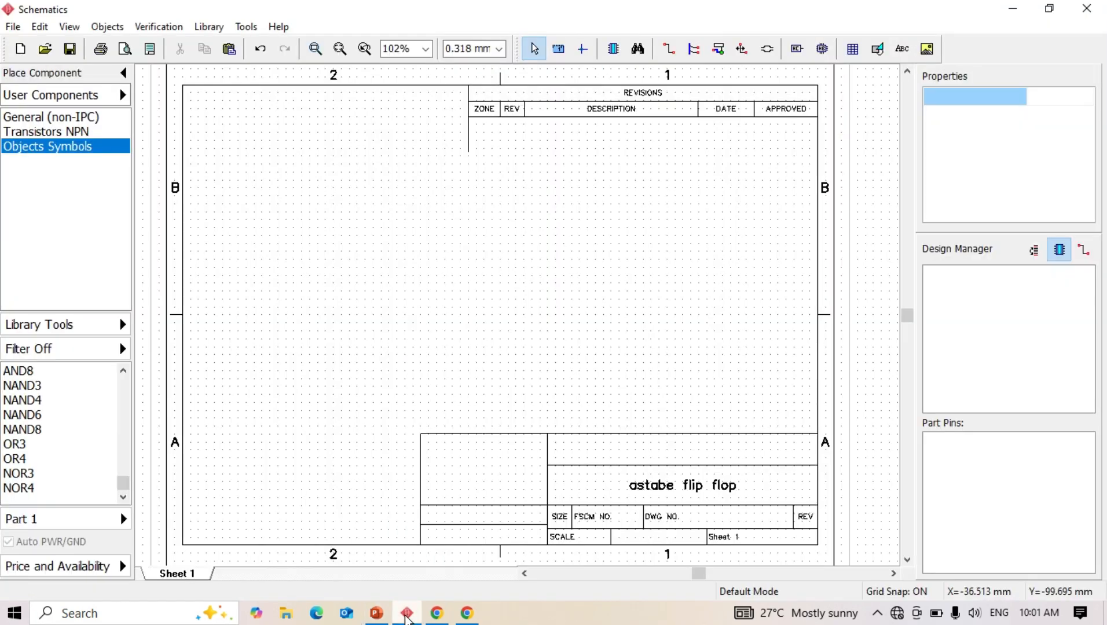
left_click(88, 130)
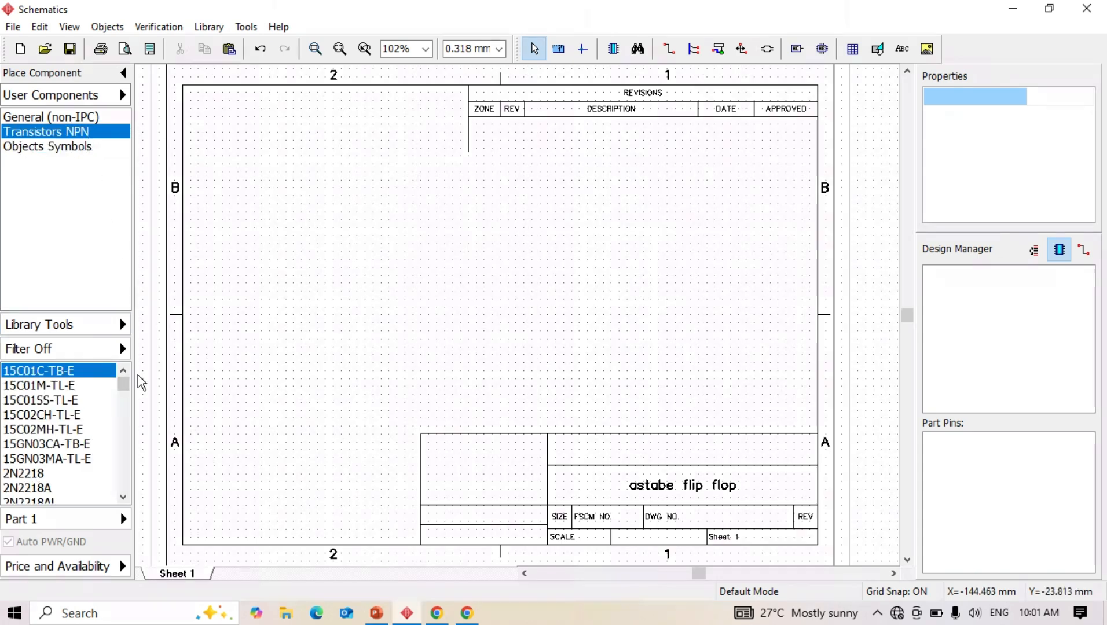
left_click_drag(124, 379, 116, 381)
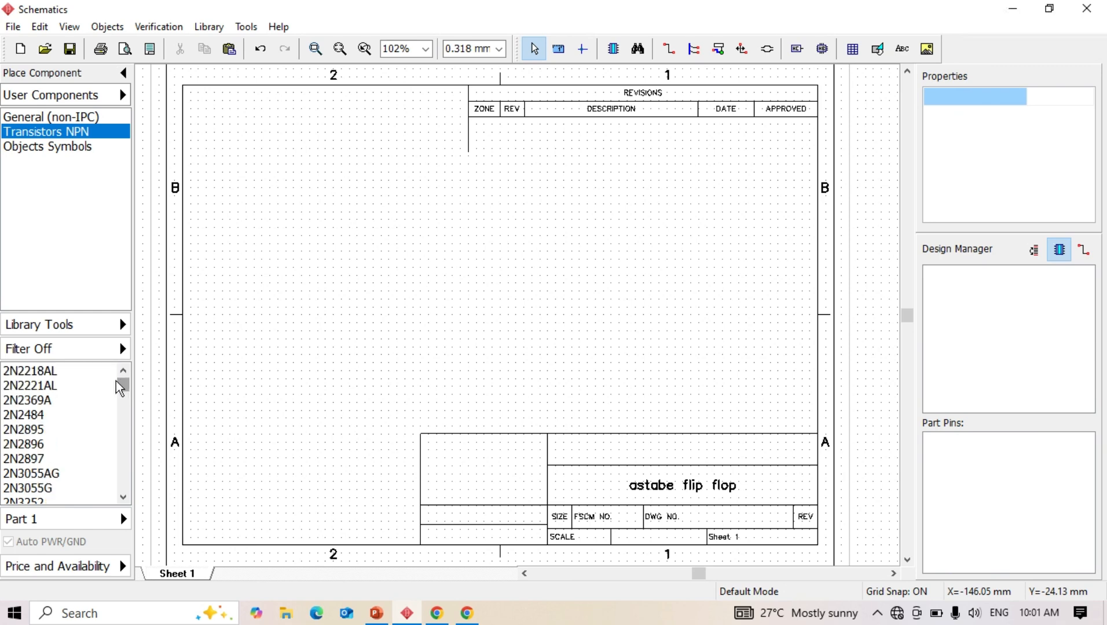
left_click(48, 383)
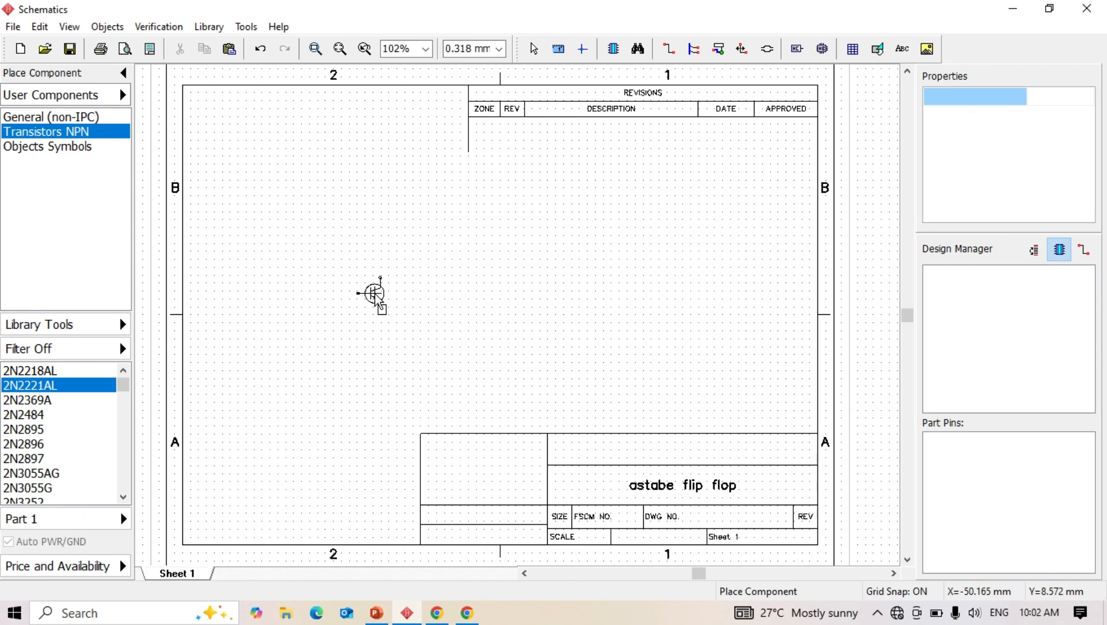
left_click(375, 296)
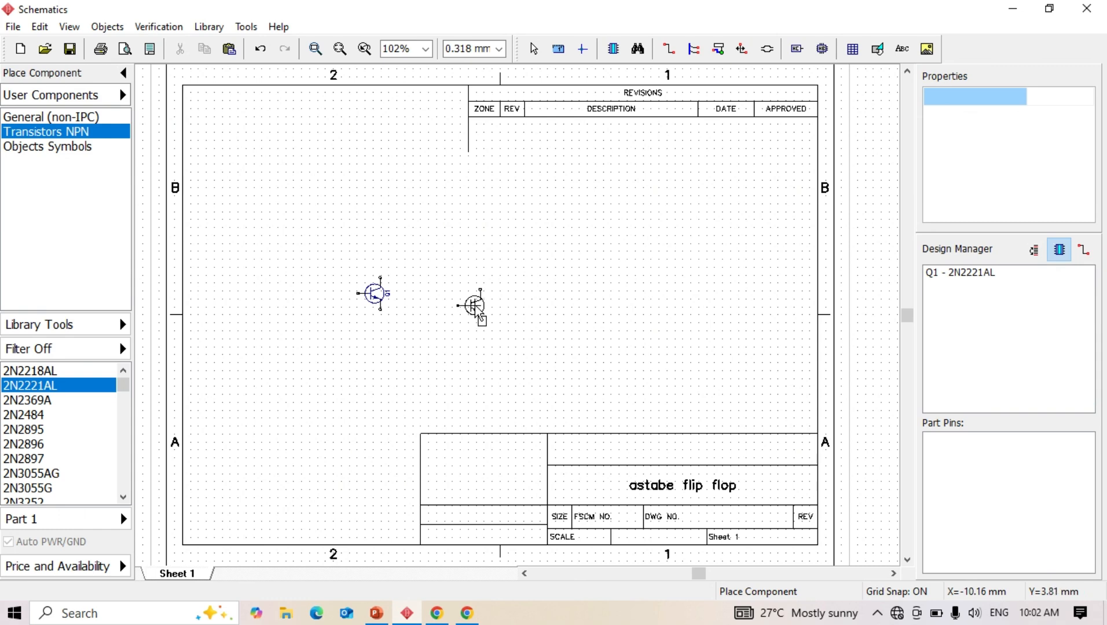
left_click(475, 309)
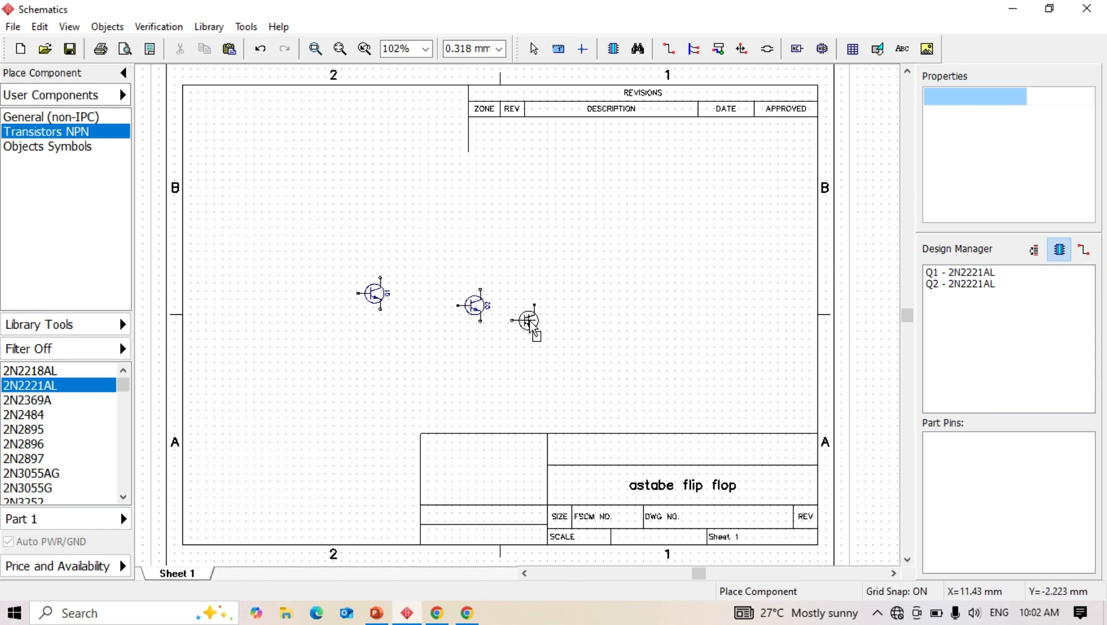
key("Escape")
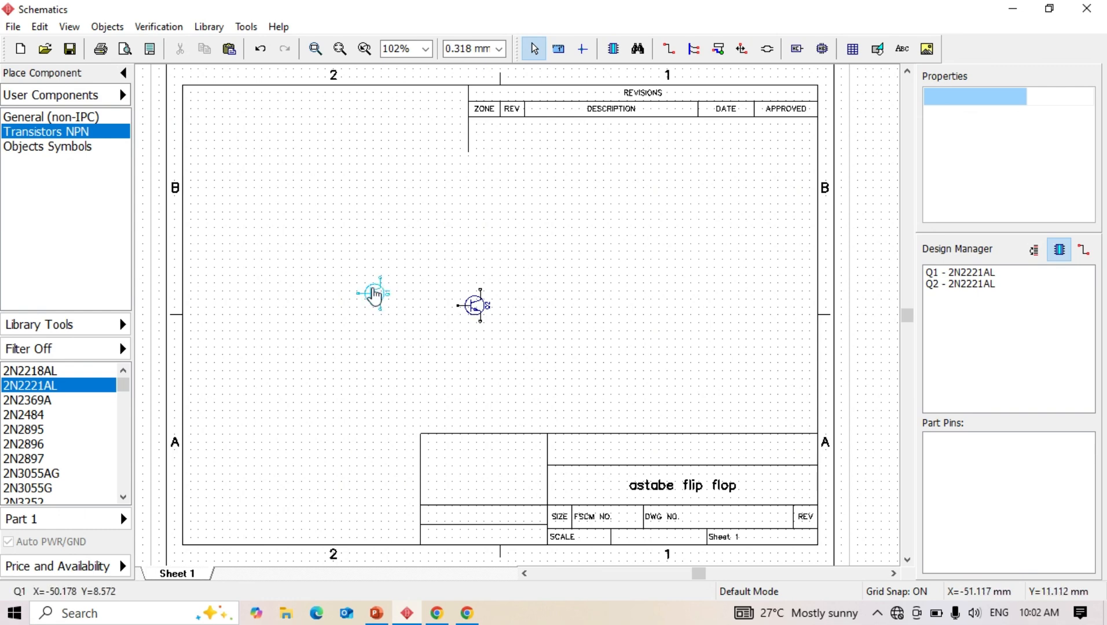
Move transistor Q1 to about X=-68.3, Y=-10.5 mm and Q2 to about X=-28.3, Y=-13 mm.
left_click_drag(374, 295, 330, 344)
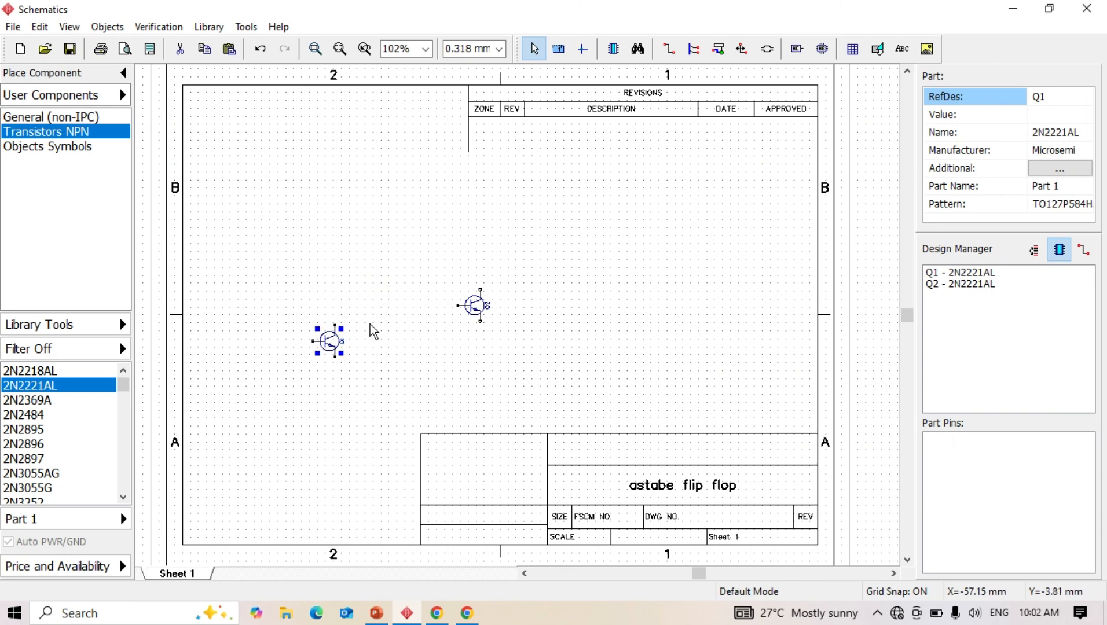
key("Escape")
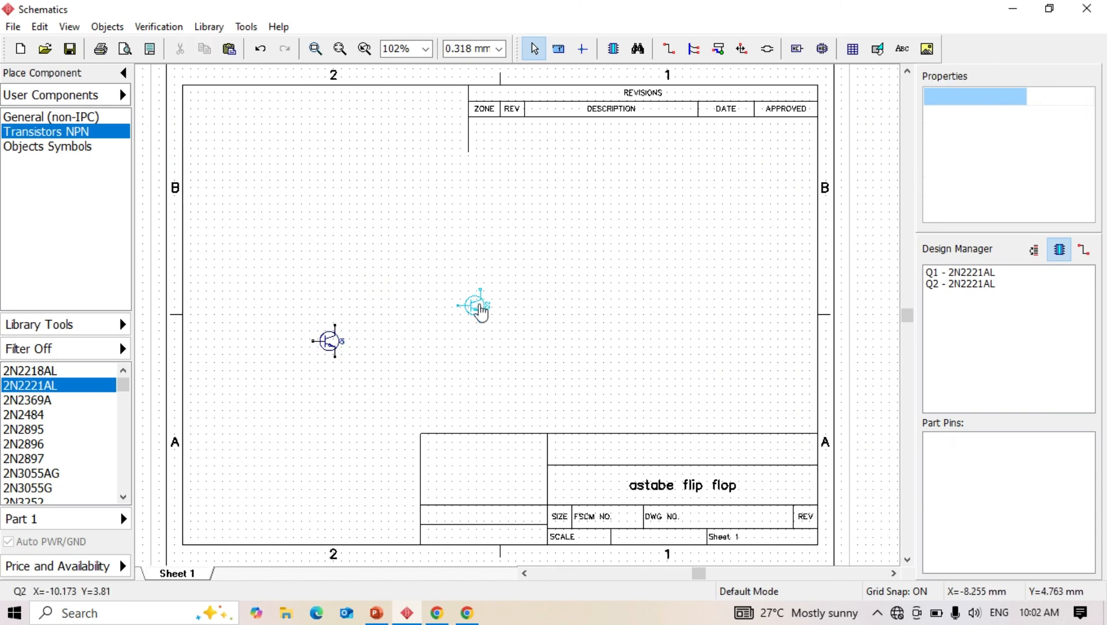
left_click_drag(480, 311, 432, 356)
left_click(559, 348)
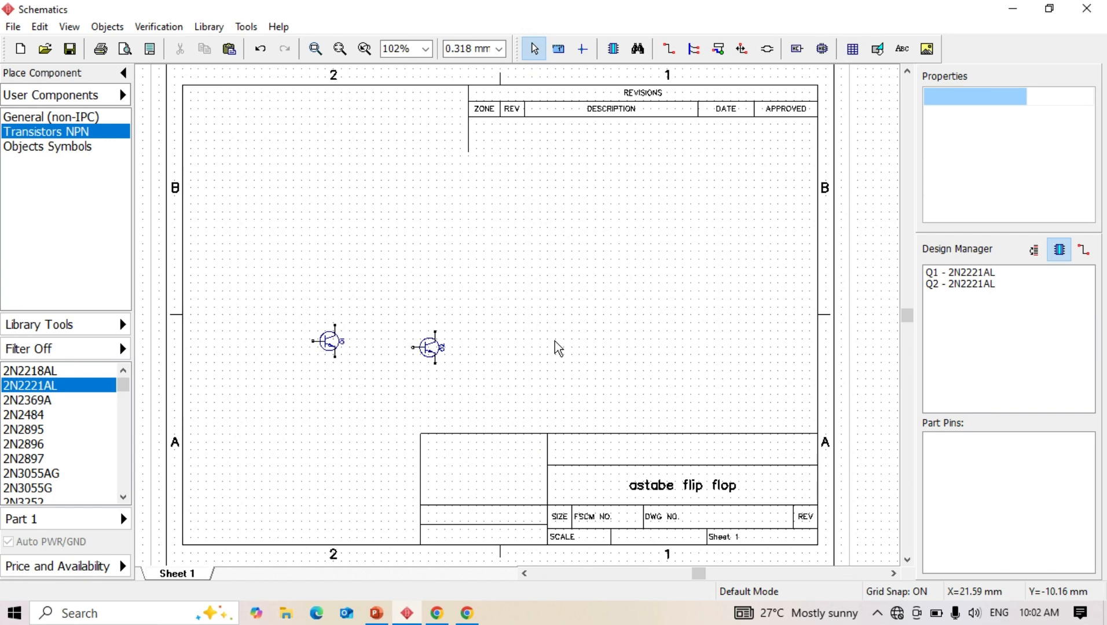
Read slides 10 to 12 of the diptrace tutorial in PowerPoint and return to the schematic.
left_click(377, 615)
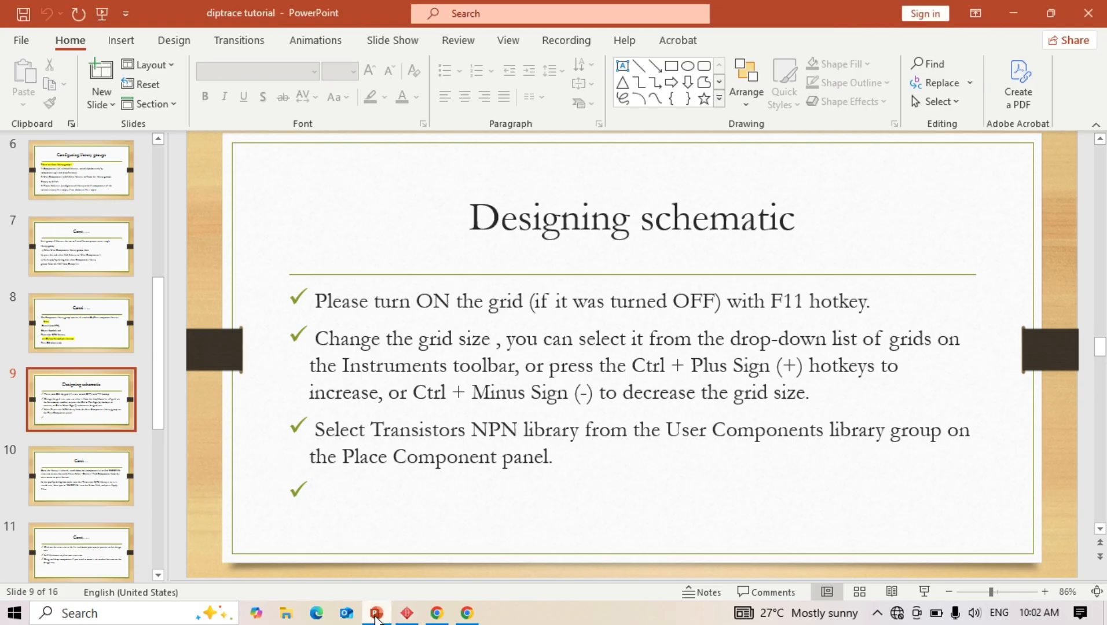
key("Down")
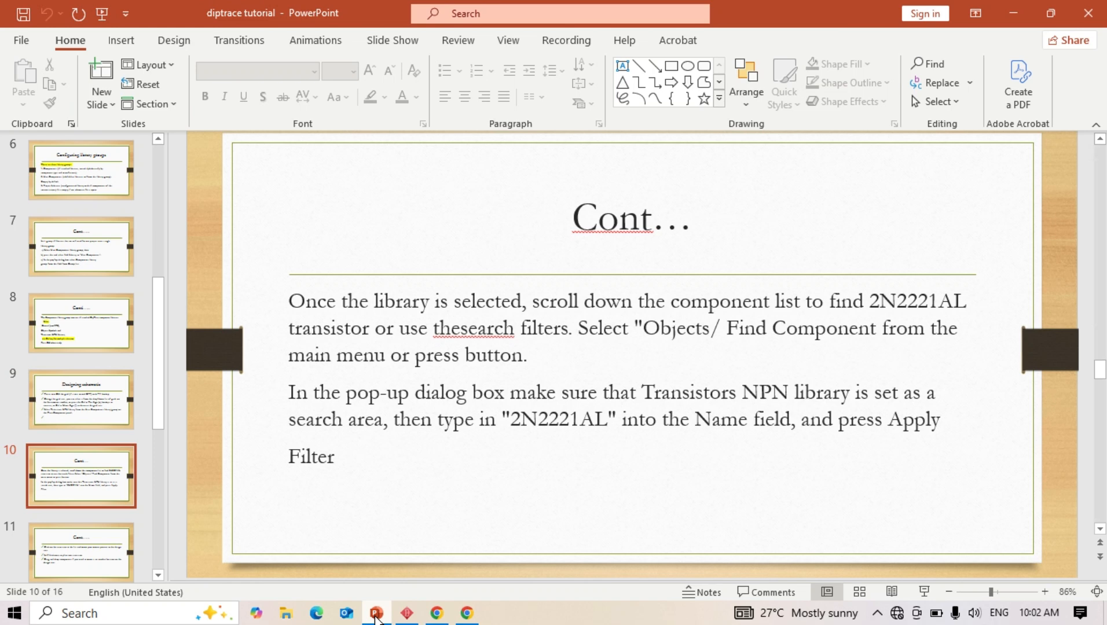
key("Down")
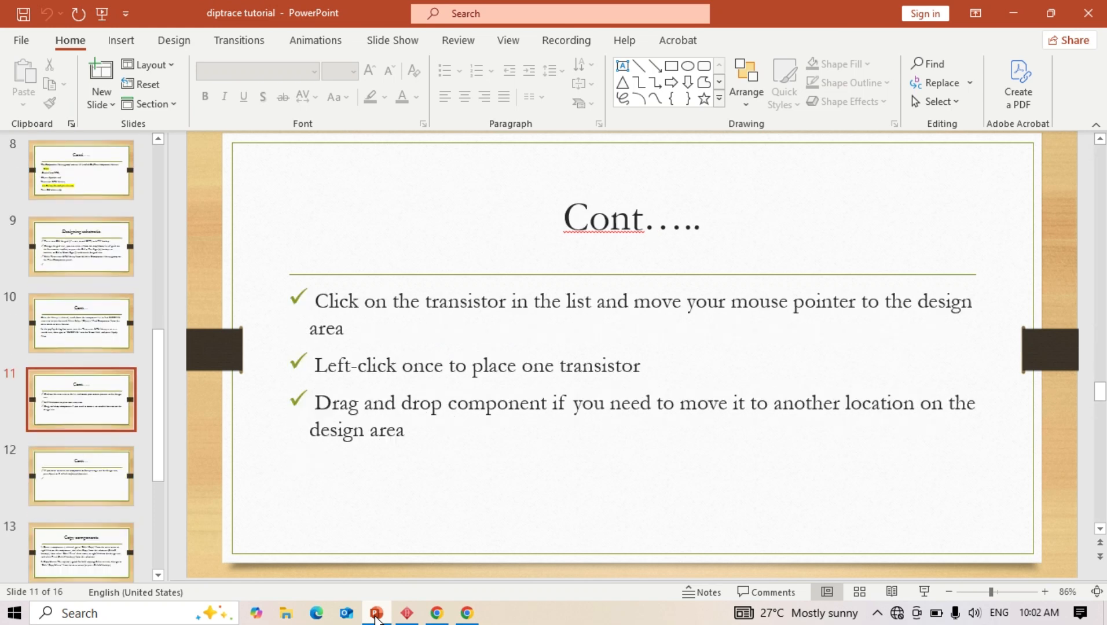
key("Down")
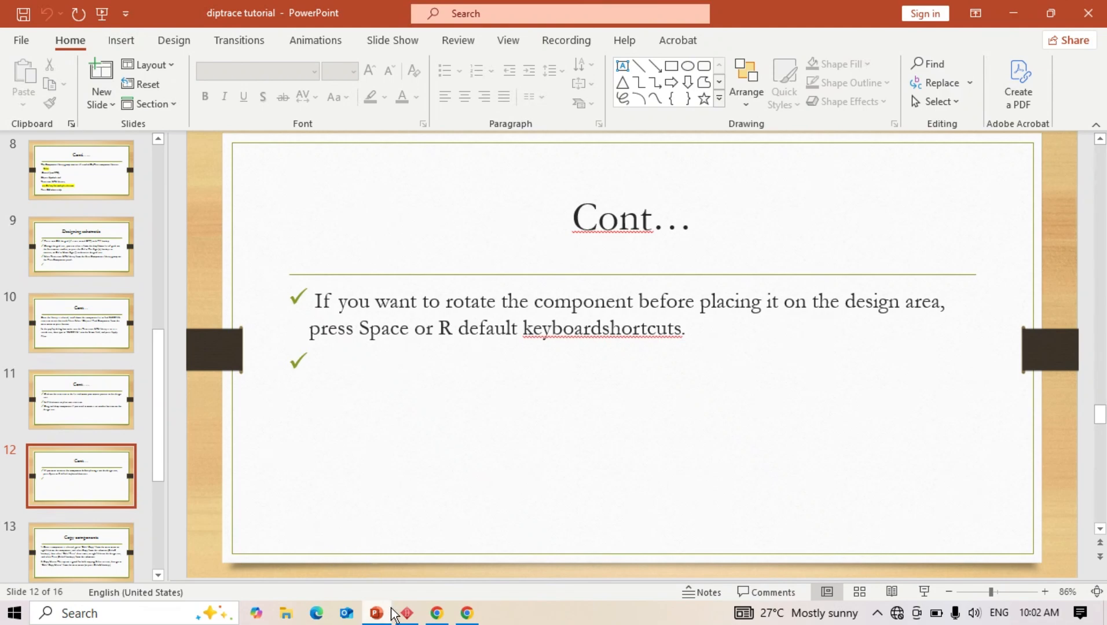
left_click(408, 617)
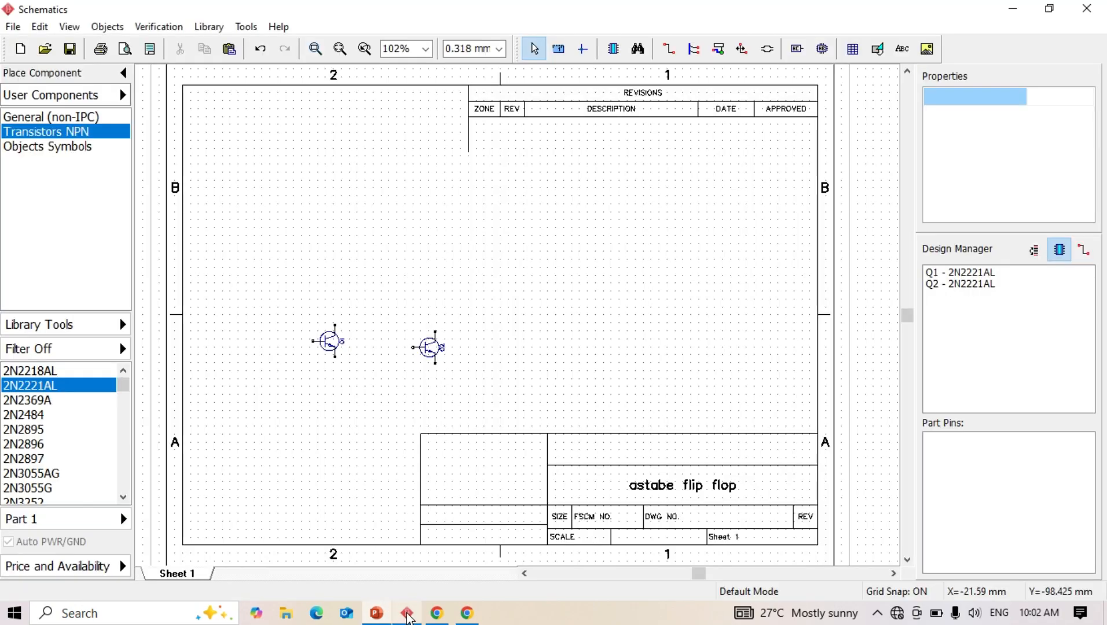
Rotate transistor Q1 repeatedly through full turns, back to its original orientation.
left_click(328, 344)
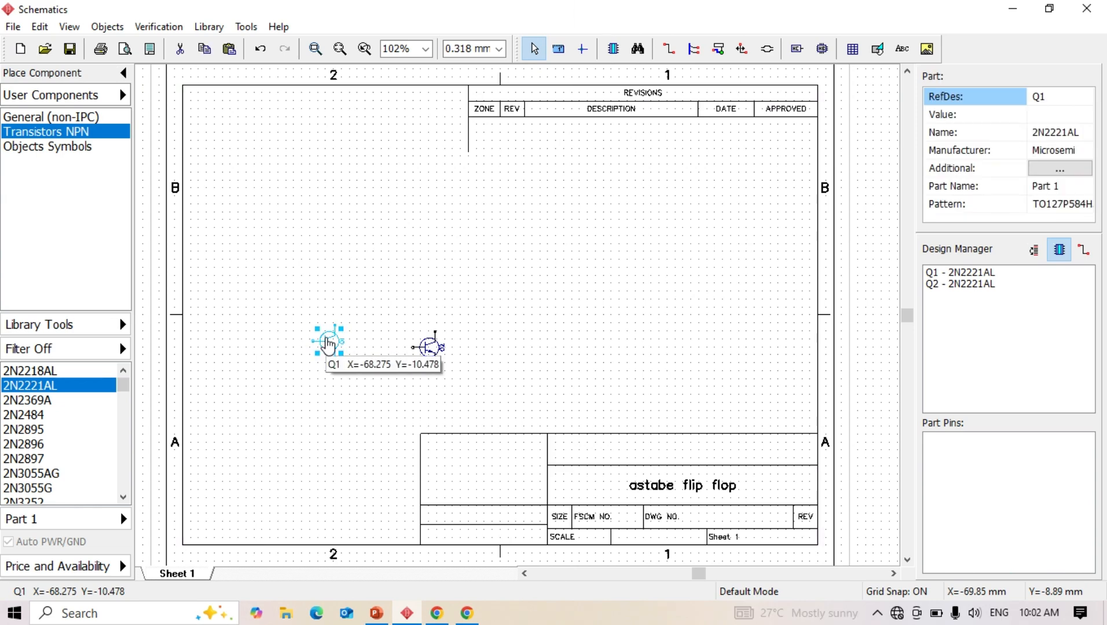
key("r")
key("r")
key("r")
key("r")
key("r")
key("r")
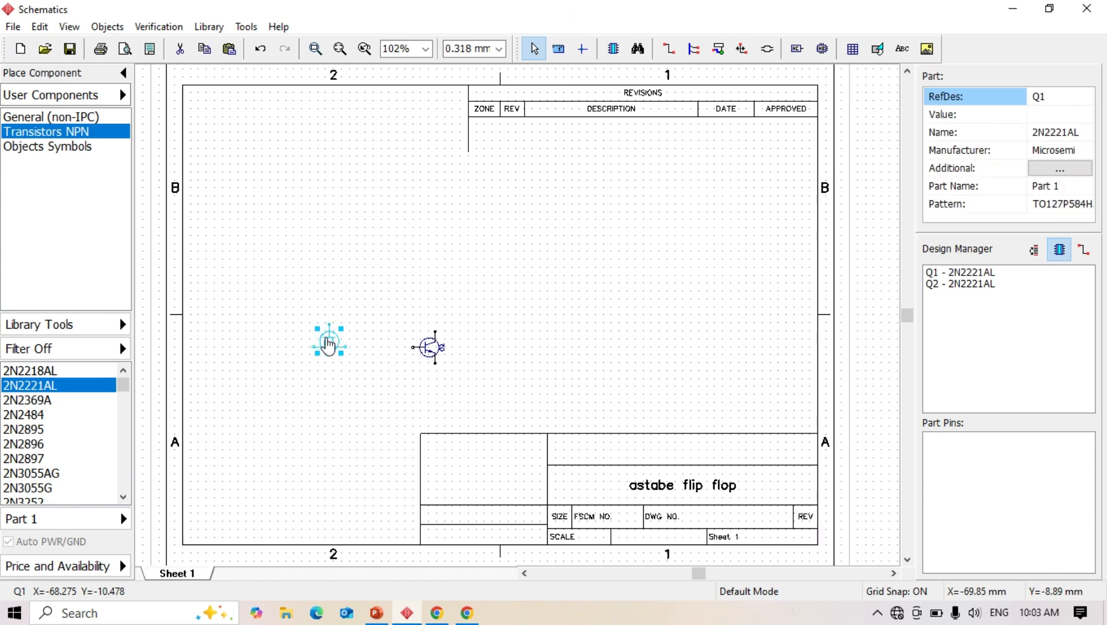
key("r")
key("r")
Rotate transistor Q2 repeatedly through full turns, back to its original orientation.
left_click(435, 352)
key("r")
key("r")
key("r")
key("r")
key("r")
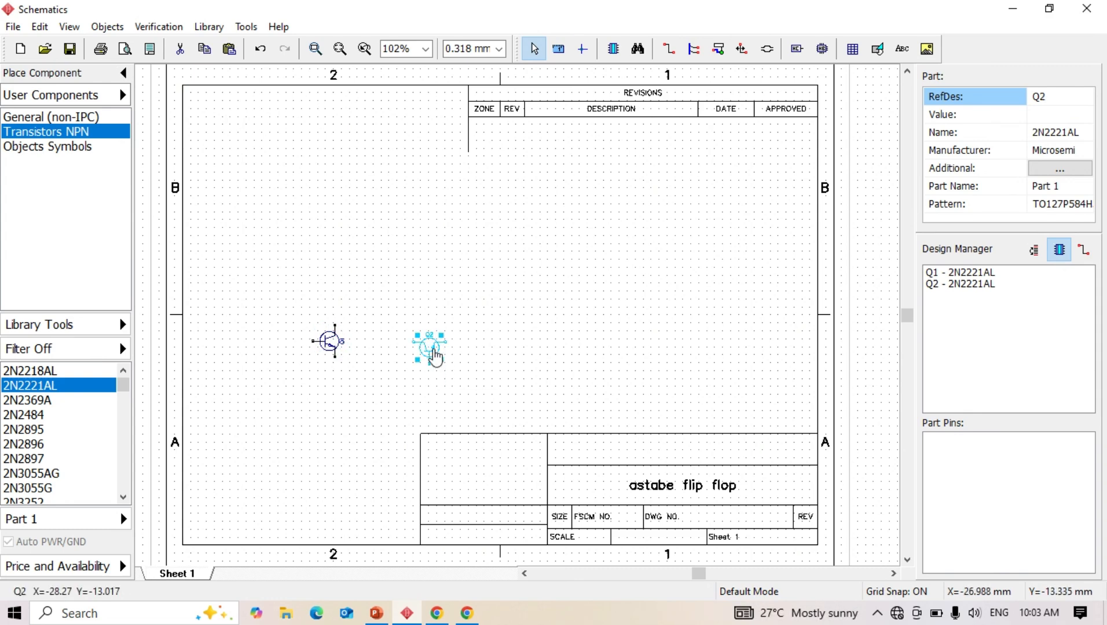
key("r")
key("r")
key("r")
key("r")
key("r")
key("r")
key("r")
key("r")
key("r")
key("r")
key("r")
key("r")
key("r")
key("r")
key("r")
key("r")
key("r")
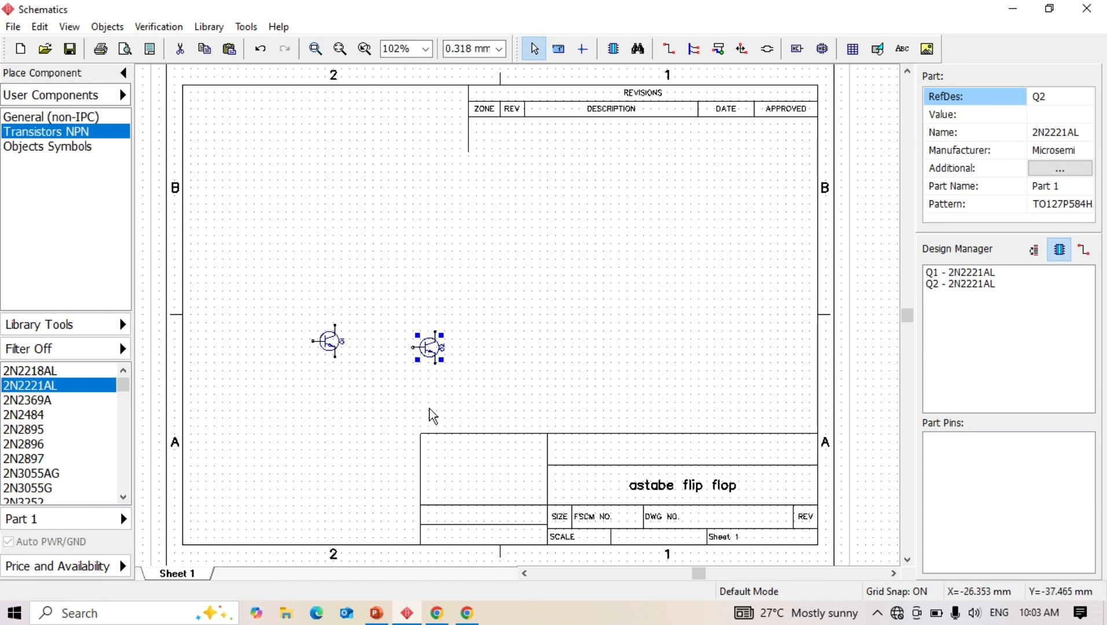
Switch to the diptrace tutorial in PowerPoint, read slide 13 about copying components, and return to the schematic.
left_click(376, 614)
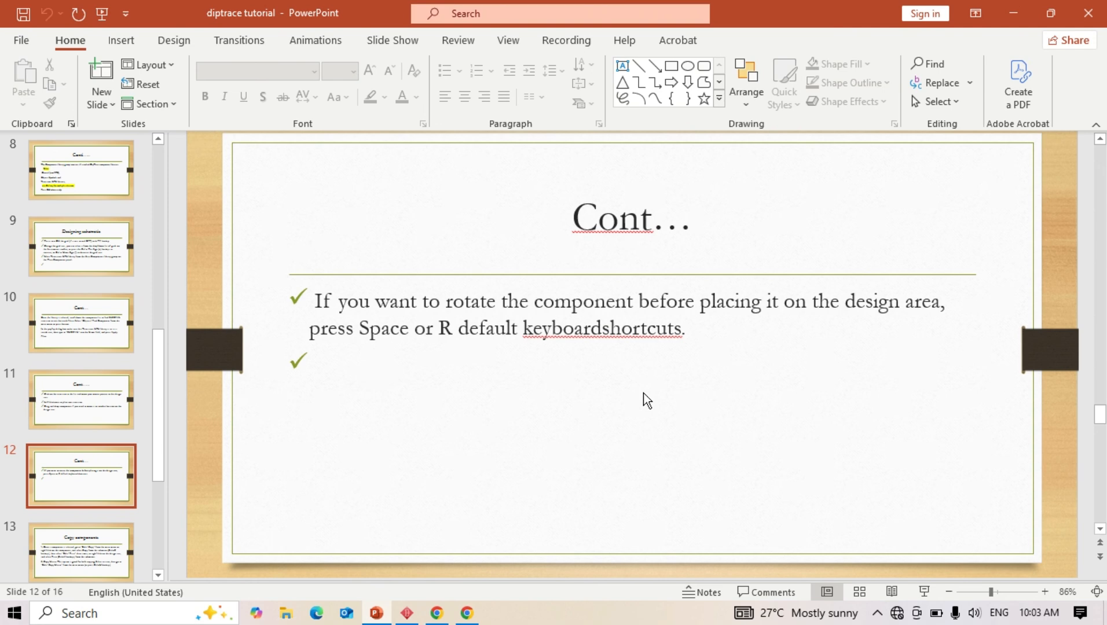
scroll(644, 394, "down", 1)
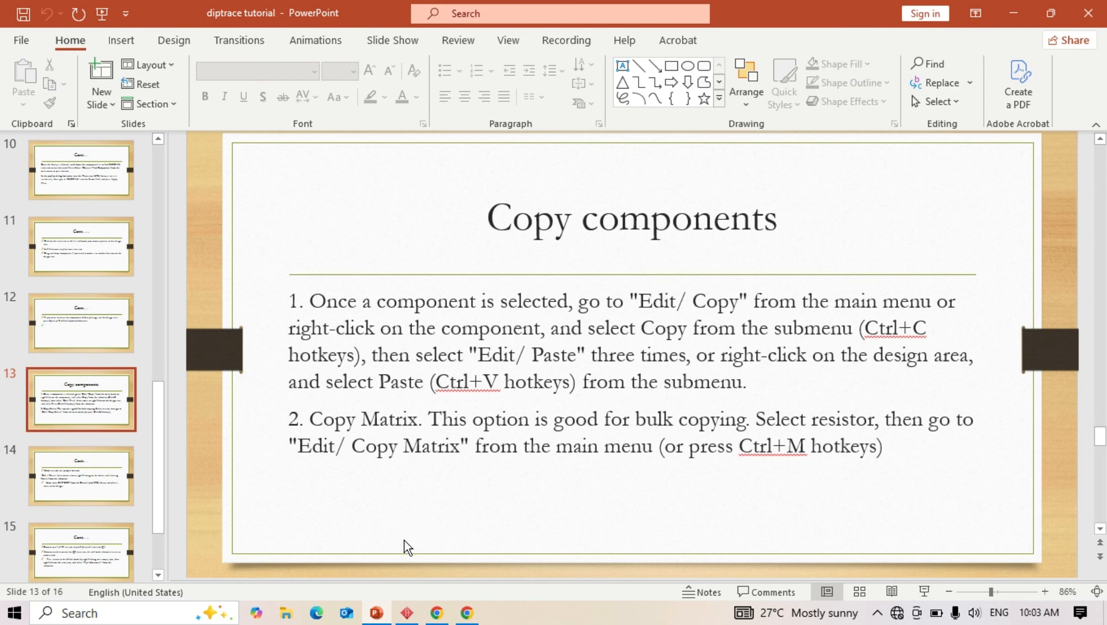
left_click(408, 615)
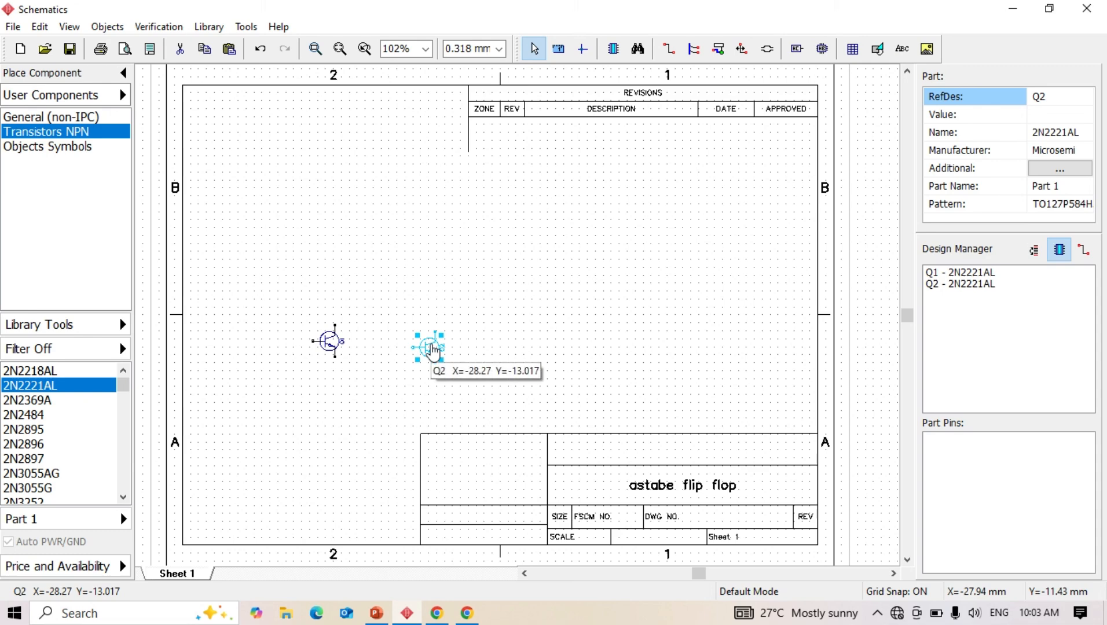
Undo the last rotation of transistor Q2.
left_click(431, 349)
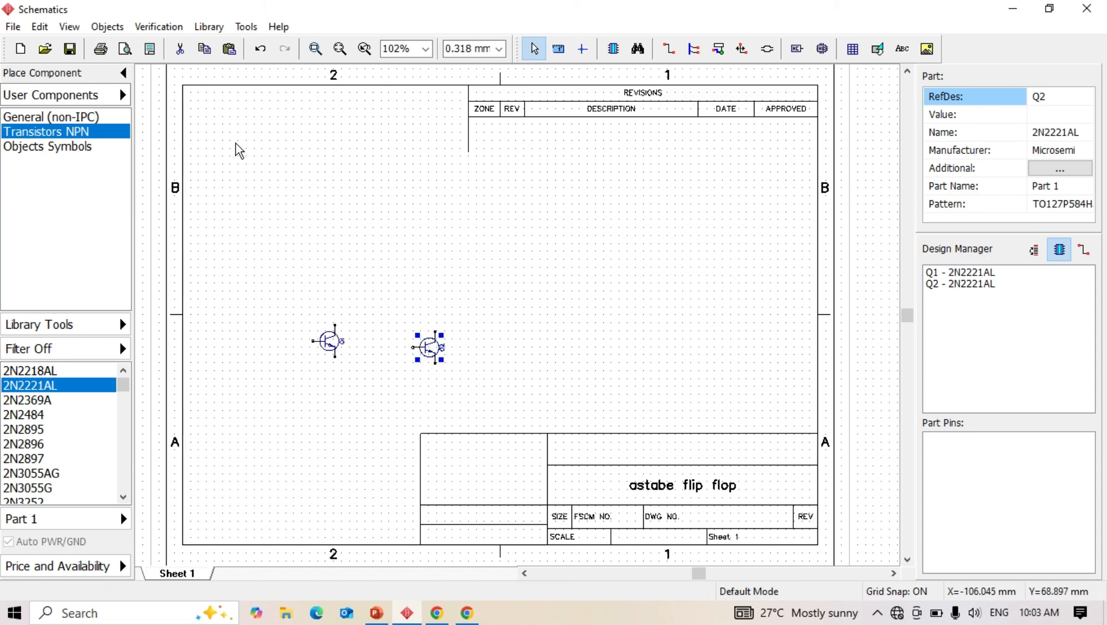
left_click(40, 27)
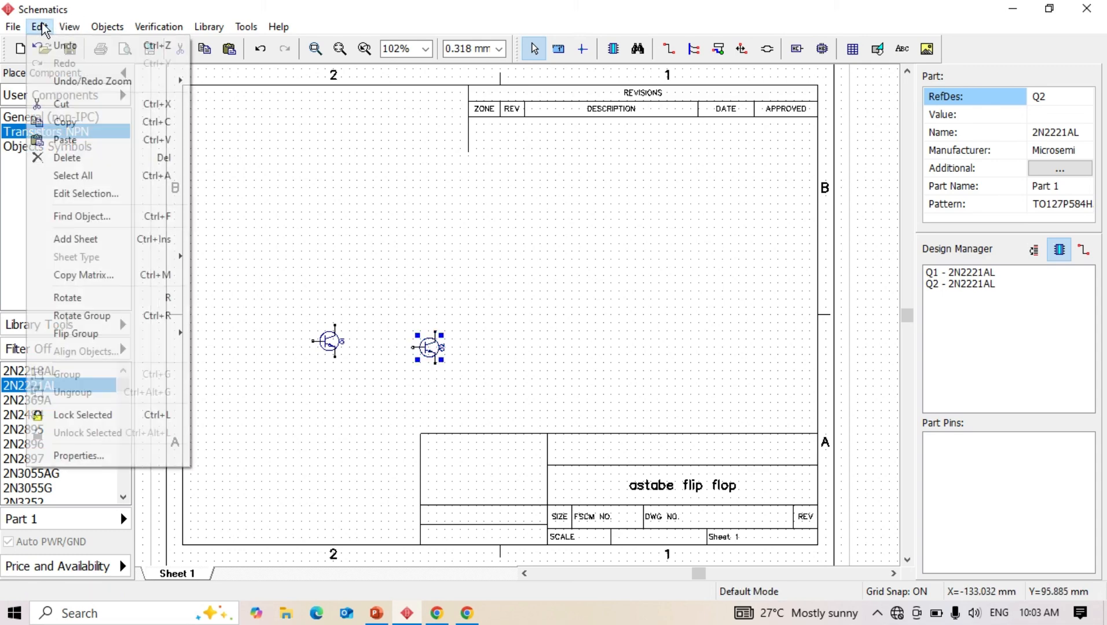
left_click(58, 50)
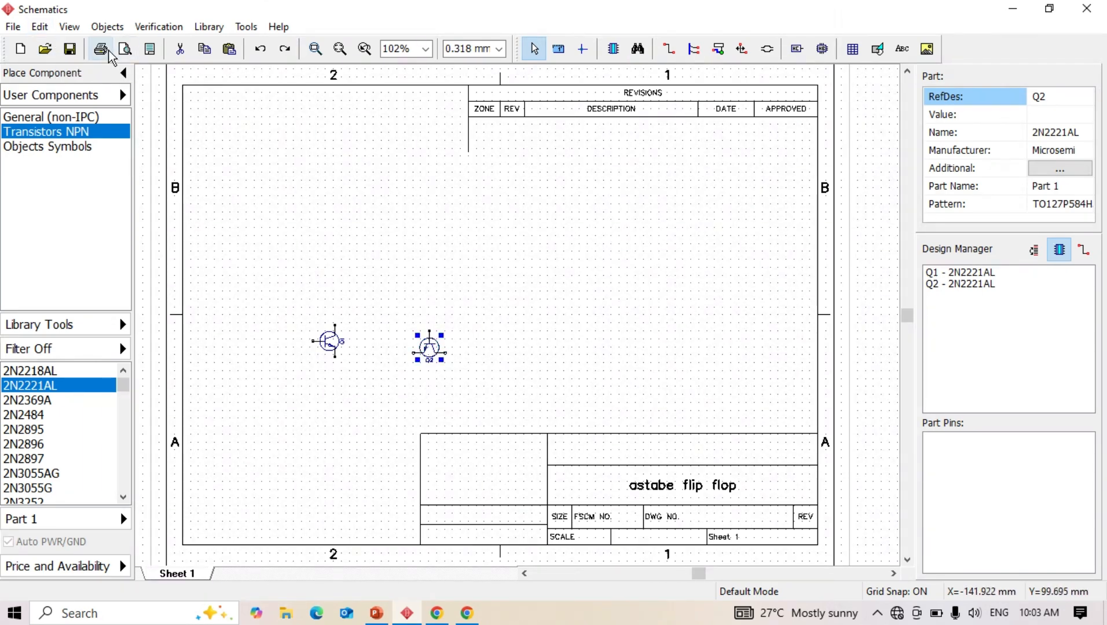
Copy transistor Q2, paste it once and move the copy to about X=20.6, Y=-14.6 mm.
left_click(39, 26)
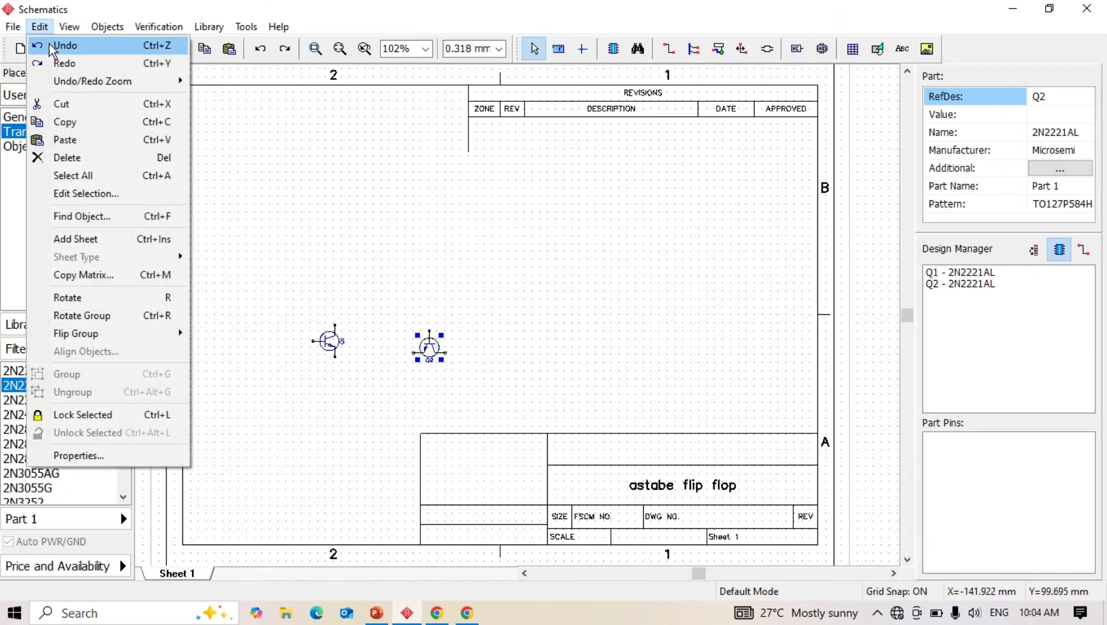
left_click(69, 122)
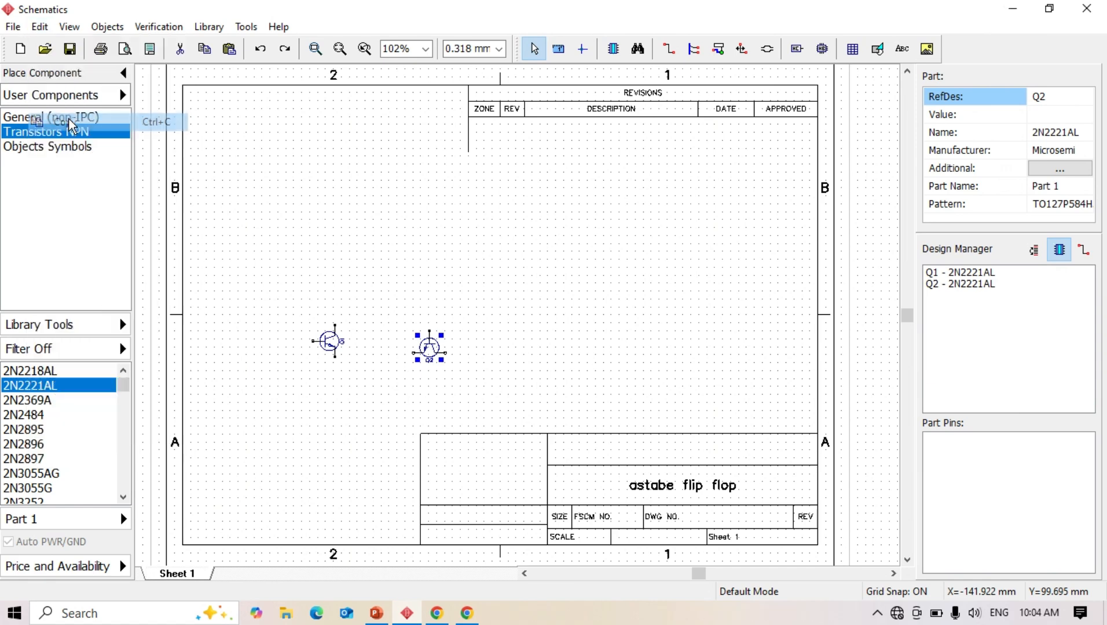
left_click(39, 27)
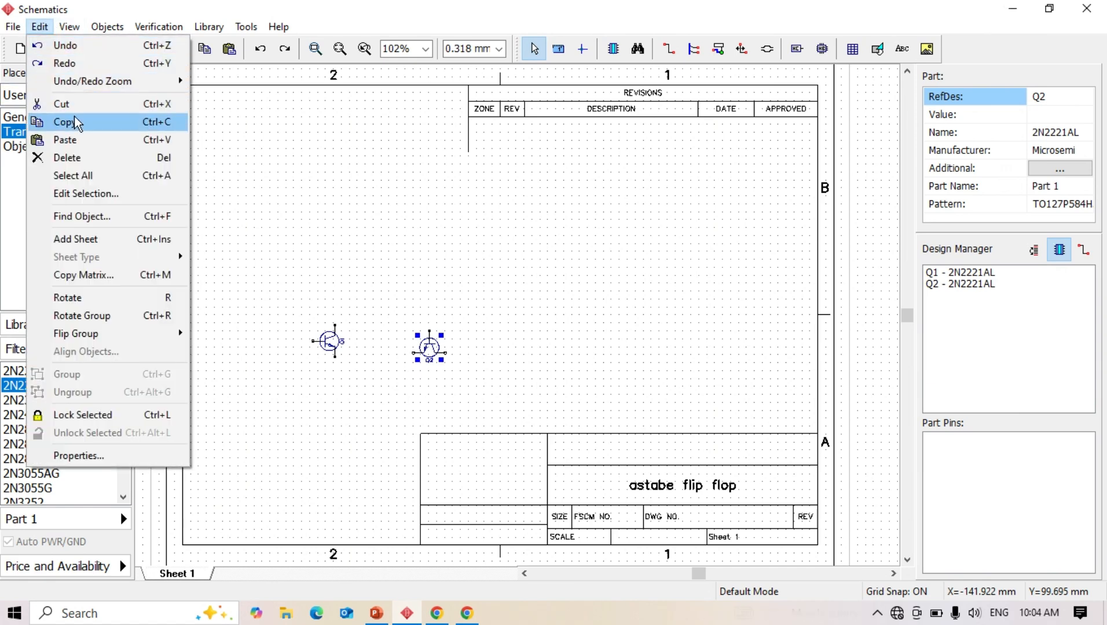
left_click(74, 139)
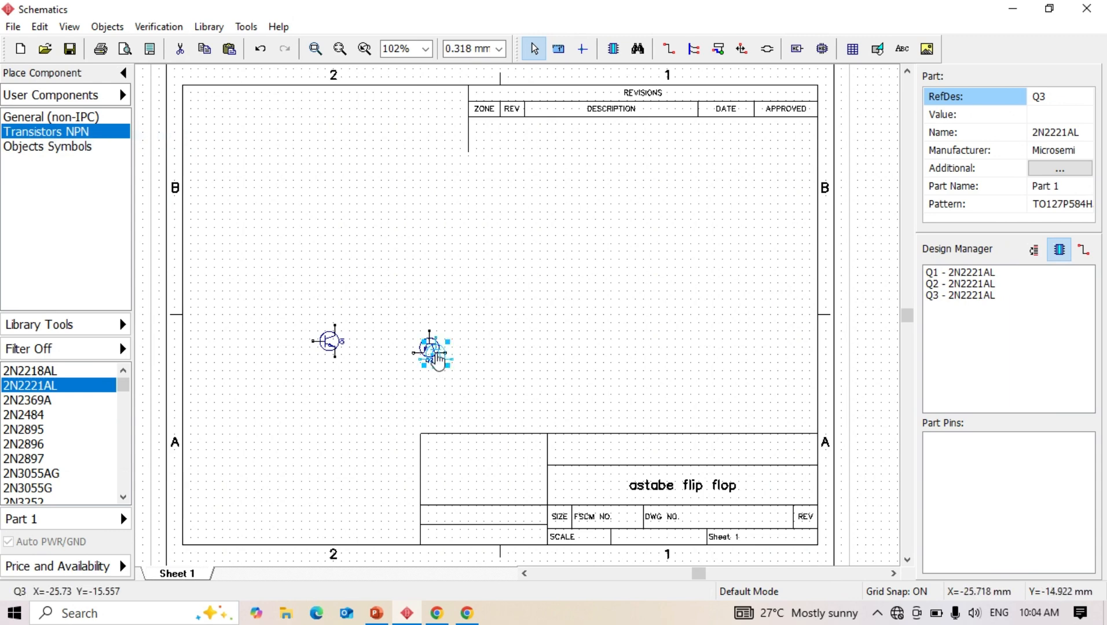
left_click_drag(440, 355, 558, 357)
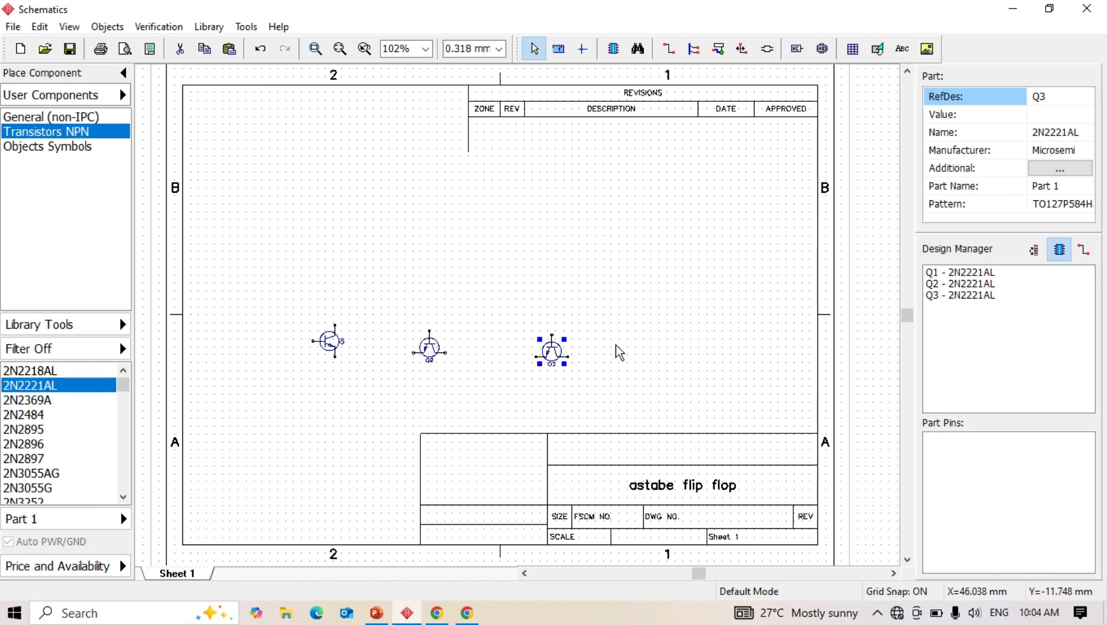
Paste another copy of the transistor and move it to about X=50.8, Y=-15.5 mm.
key("ctrl+v")
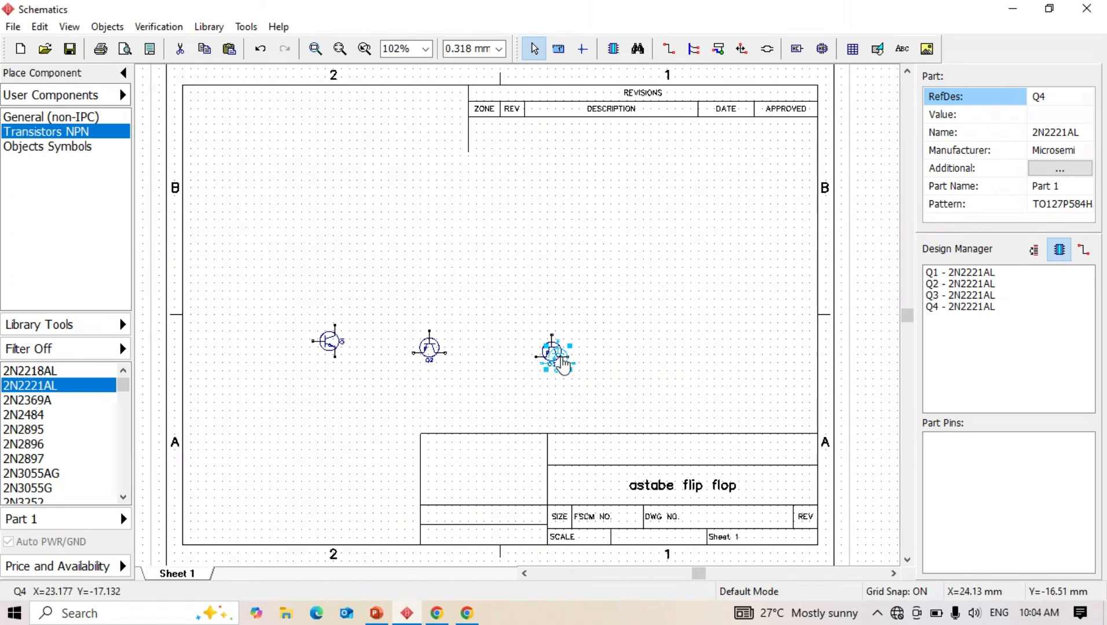
left_click_drag(562, 365, 635, 364)
left_click(685, 387)
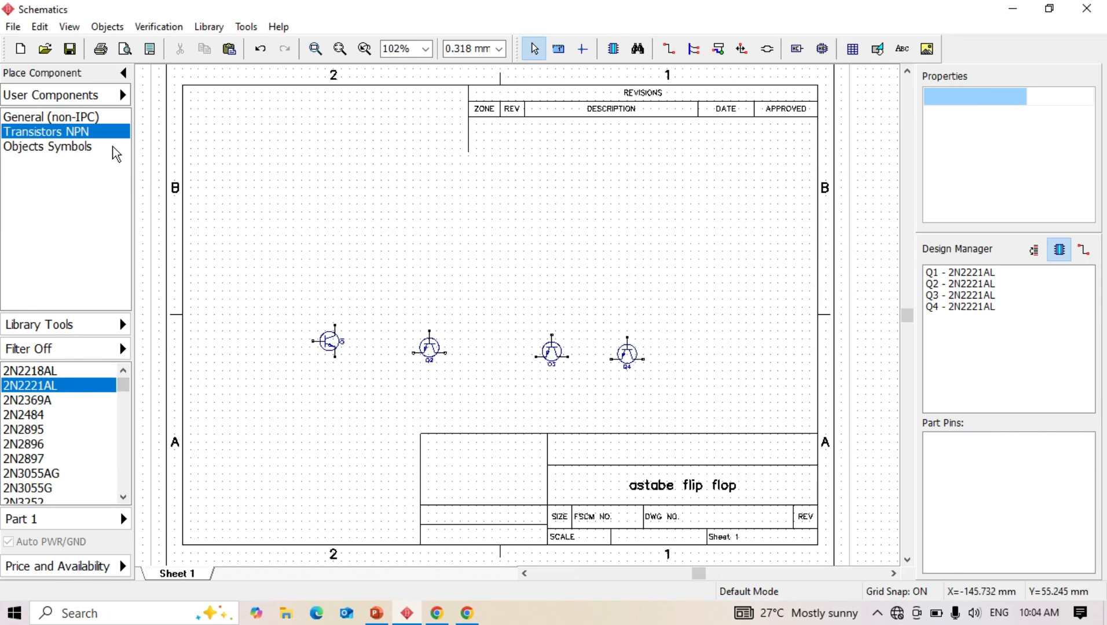
Place one RES400 resistor from the General (non-IPC) library at about X=-45.1, Y=31.1 mm.
left_click(103, 116)
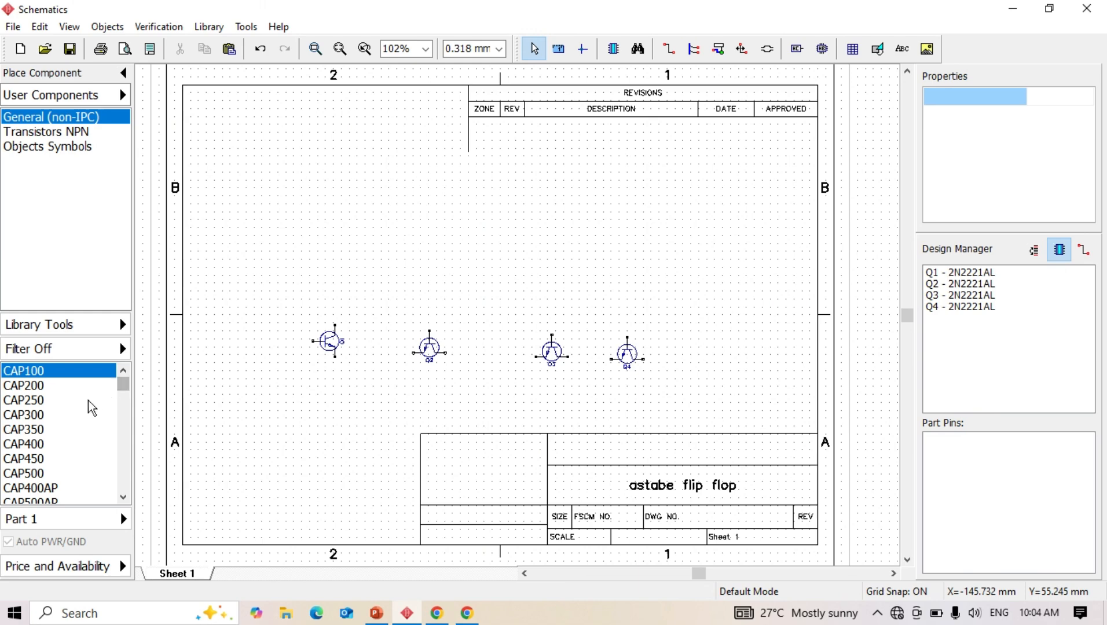
left_click_drag(125, 385, 126, 391)
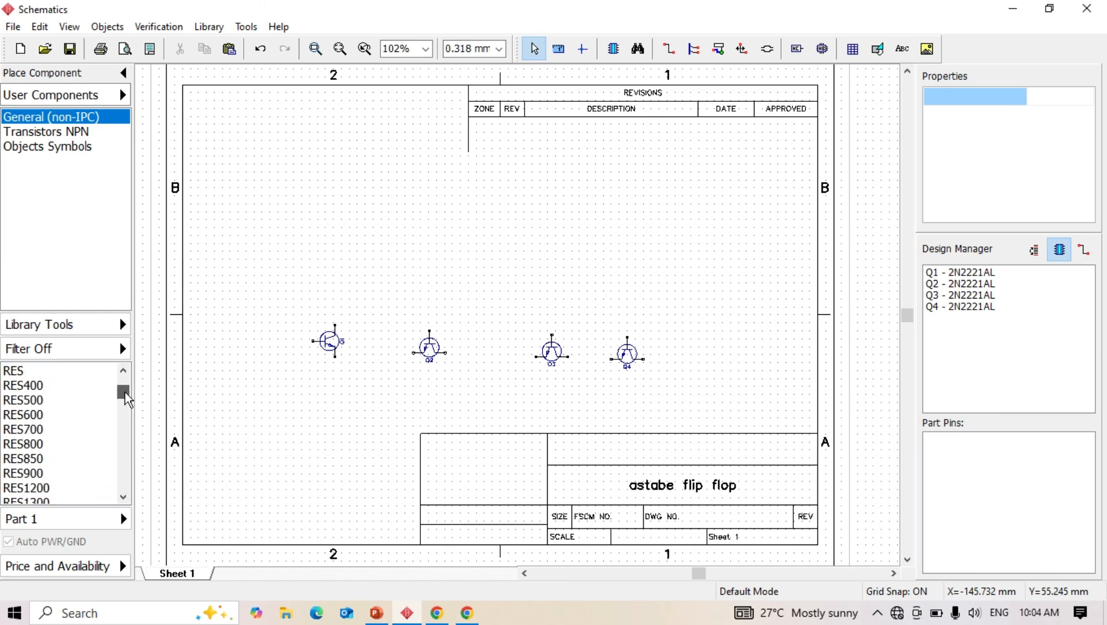
left_click(50, 383)
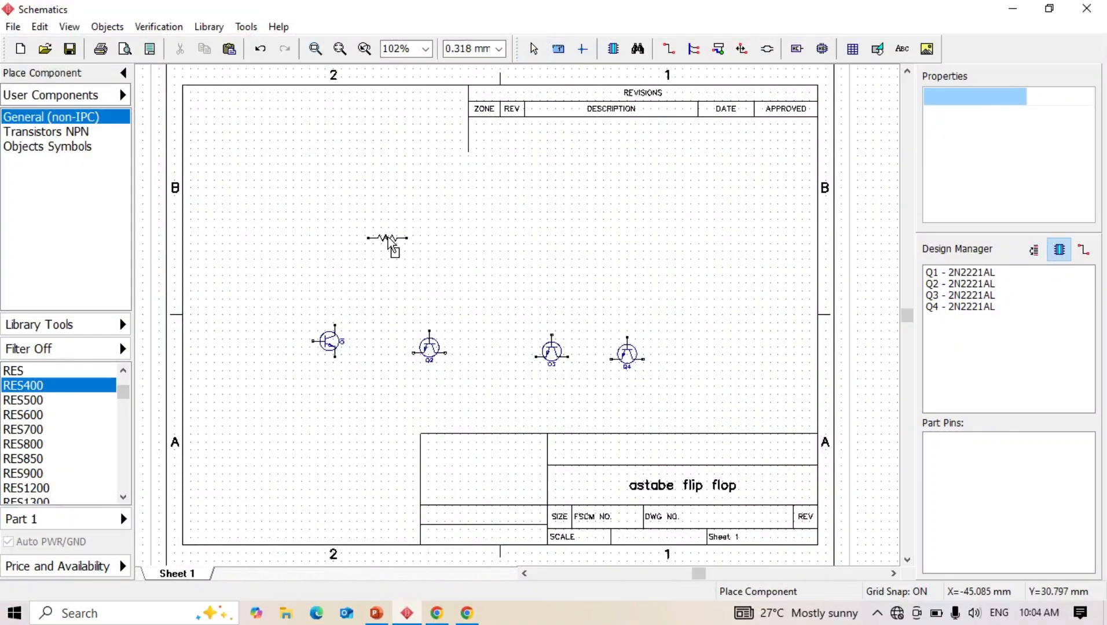
left_click(389, 236)
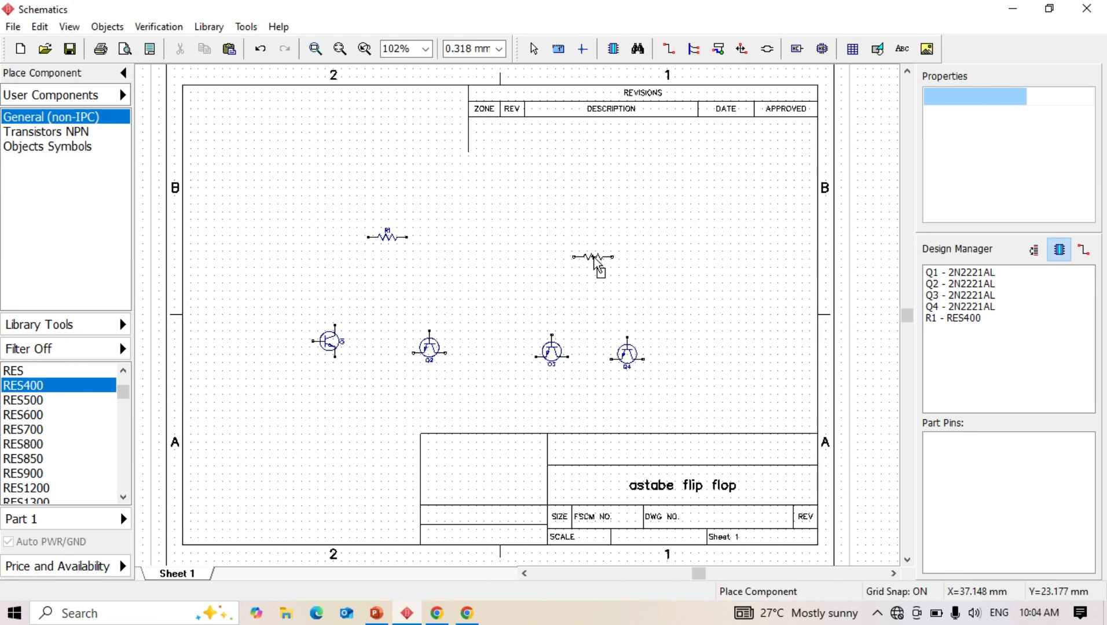
key("Escape")
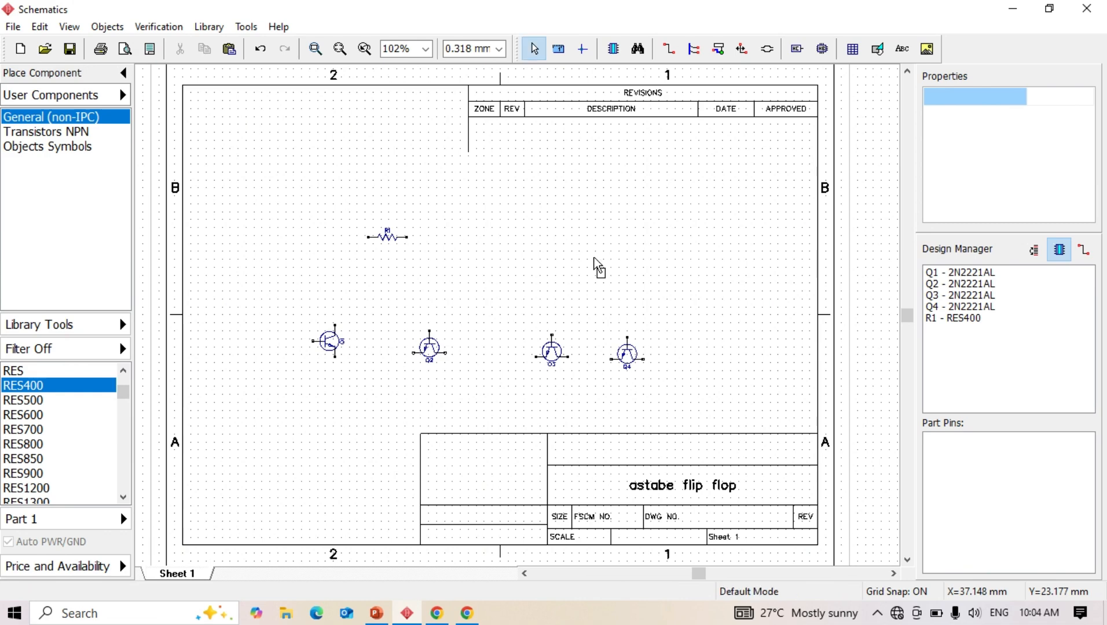
Try copying resistor R1 as a matrix of 4 columns and 1 row with 15 mm column spacing, and undo the copy.
left_click(393, 237)
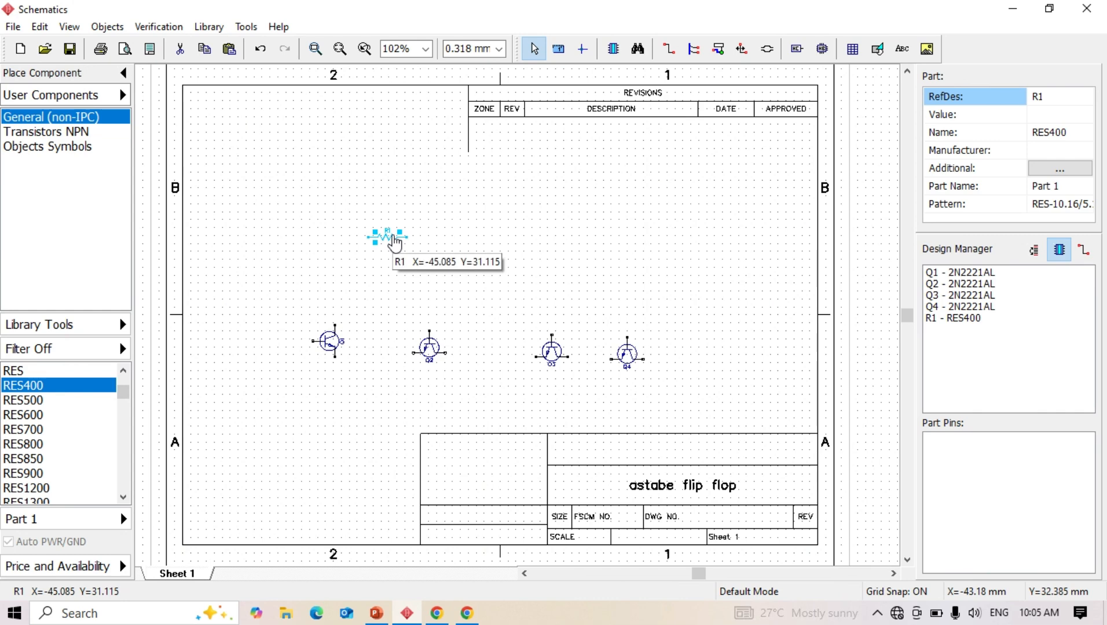
key("ctrl+m")
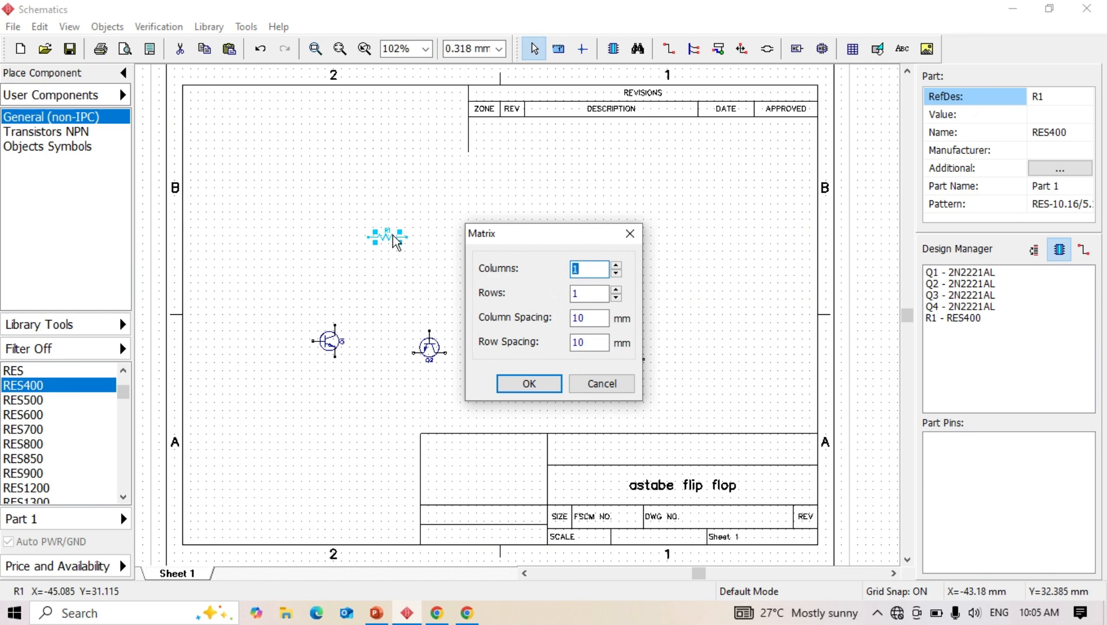
left_click(616, 265)
left_click(617, 267)
left_click(597, 317)
key("BackSpace")
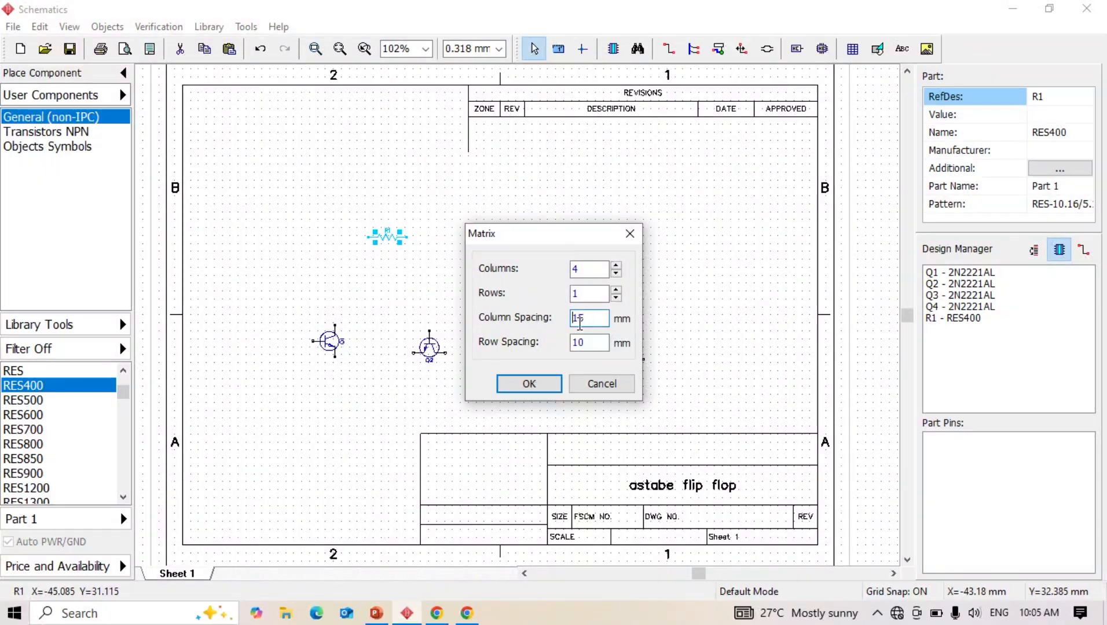
left_click(536, 386)
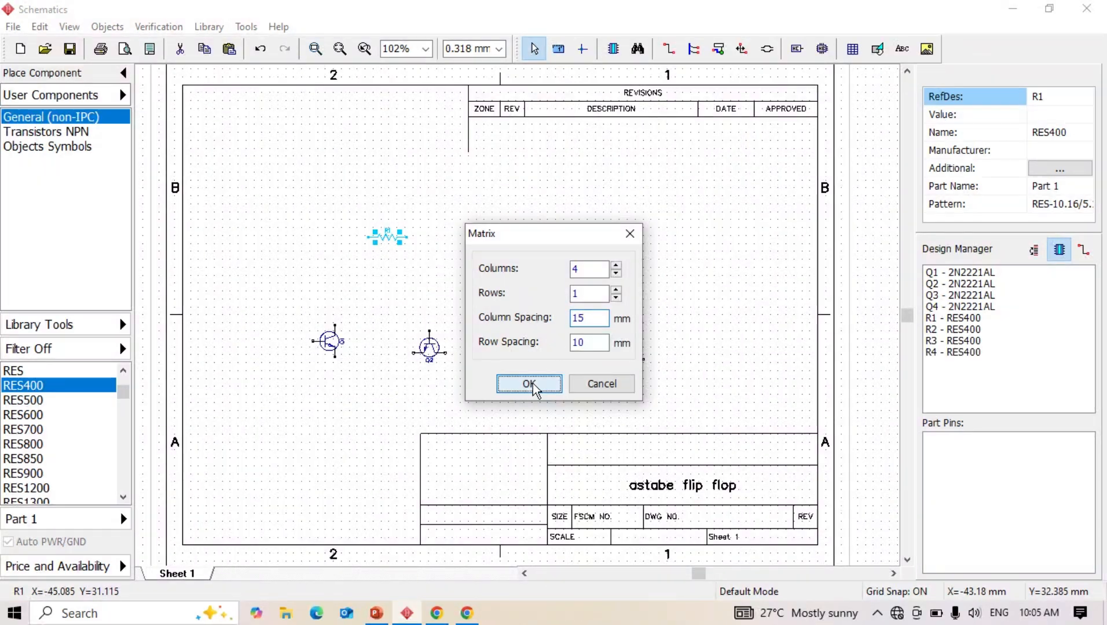
left_click(513, 295)
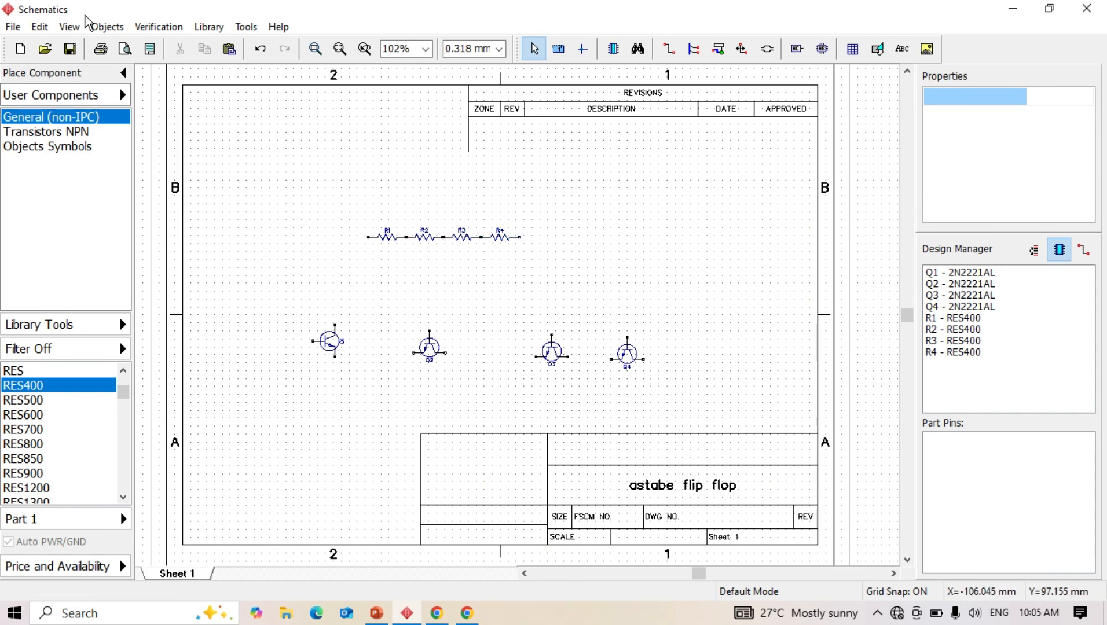
left_click(36, 28)
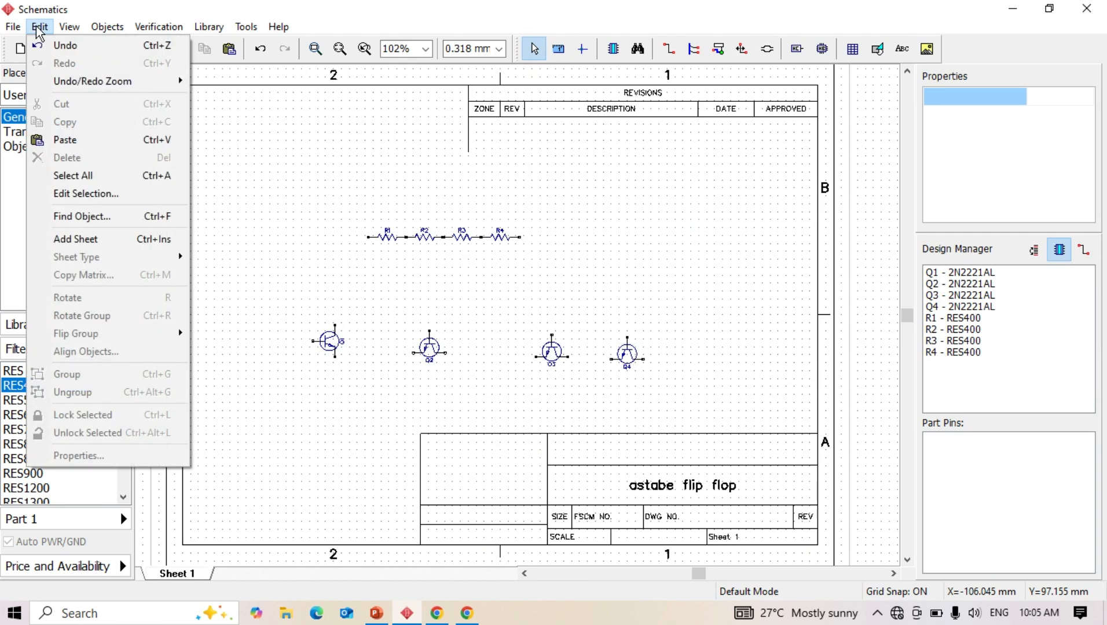
left_click(46, 45)
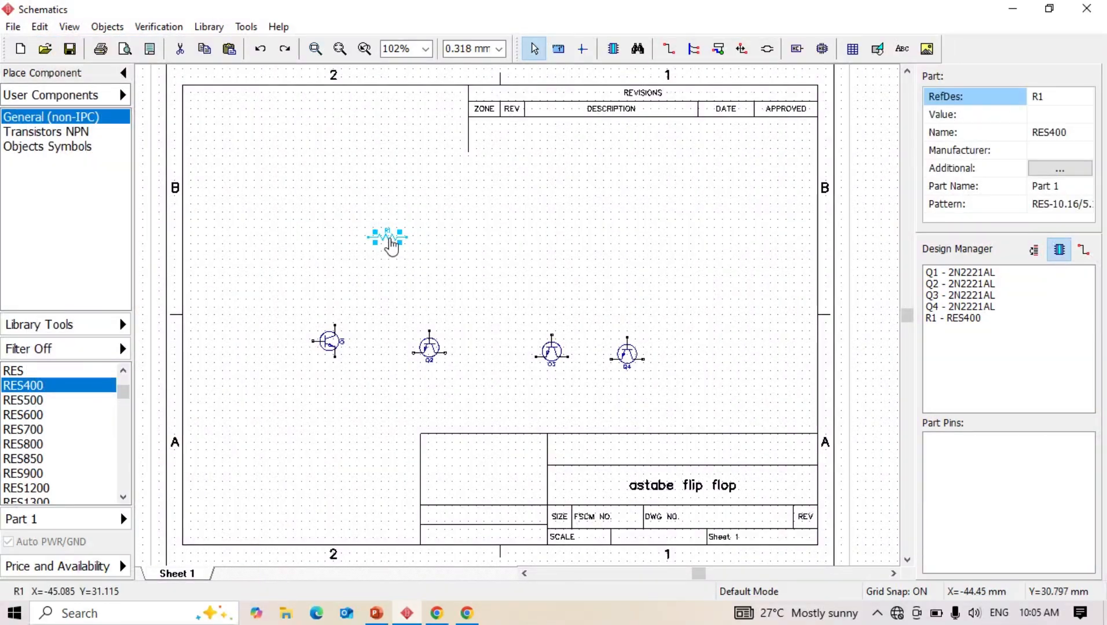
Copy resistor R1 as a matrix of 4 columns and 1 row with a column spacing wide enough to leave gaps between the resistors.
key("ctrl+m")
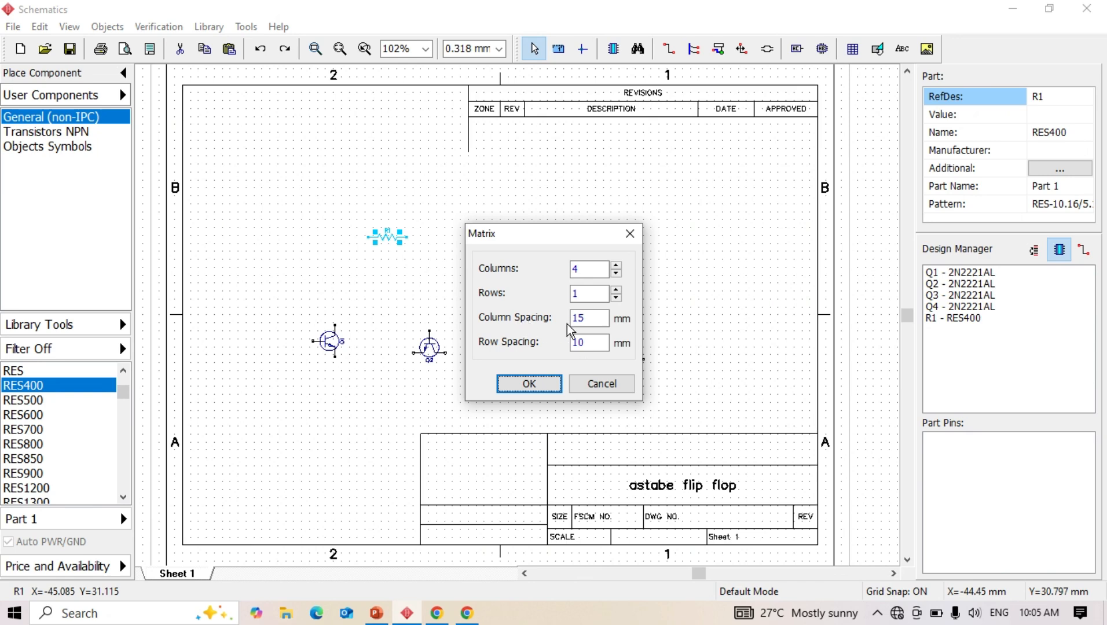
left_click_drag(585, 317, 556, 317)
left_click(529, 385)
left_click(664, 291)
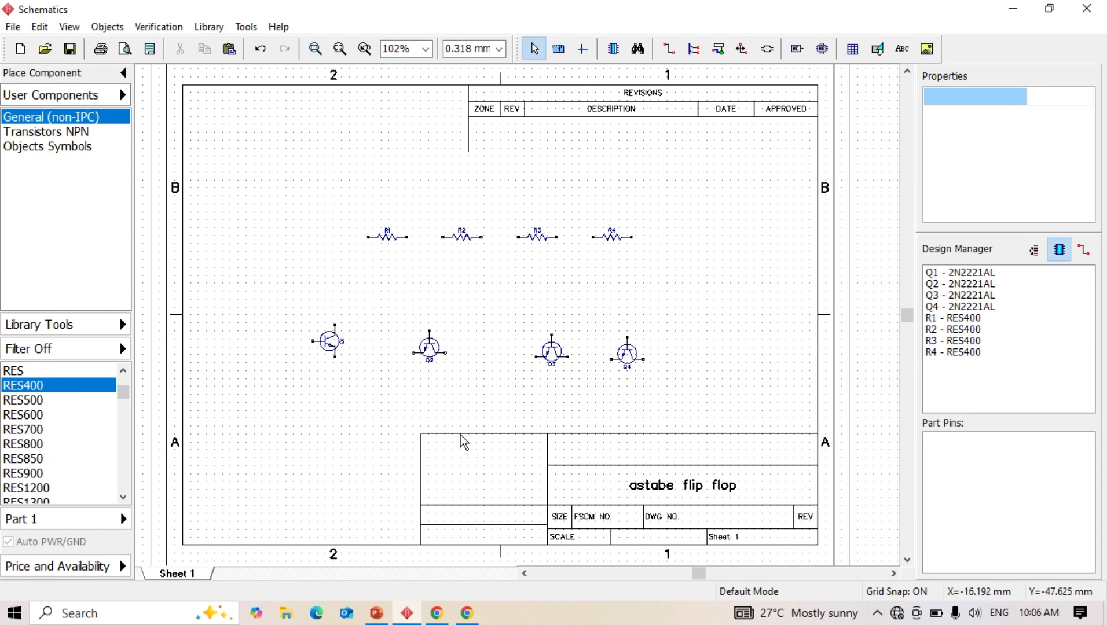
Flip transistor Q1 horizontally.
left_click(334, 344)
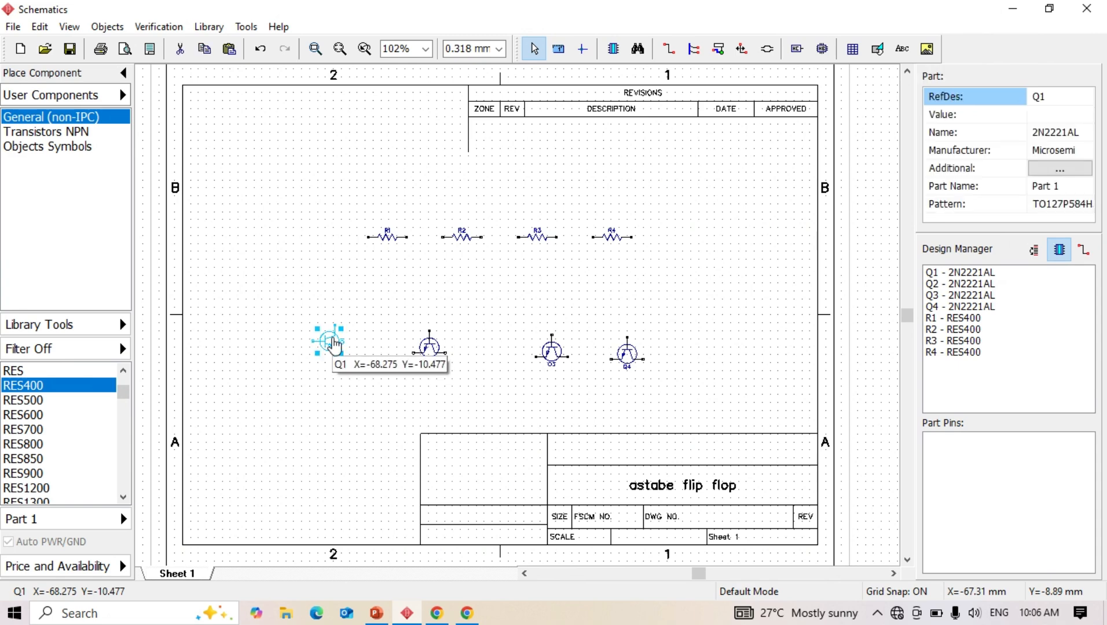
right_click(334, 344)
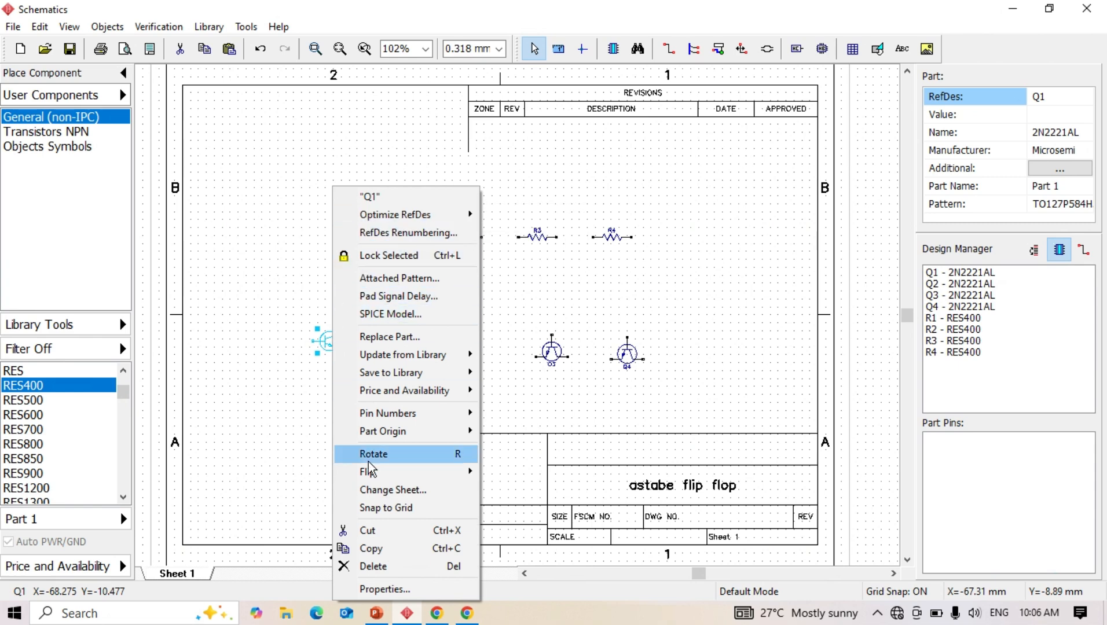
mouse_move(401, 472)
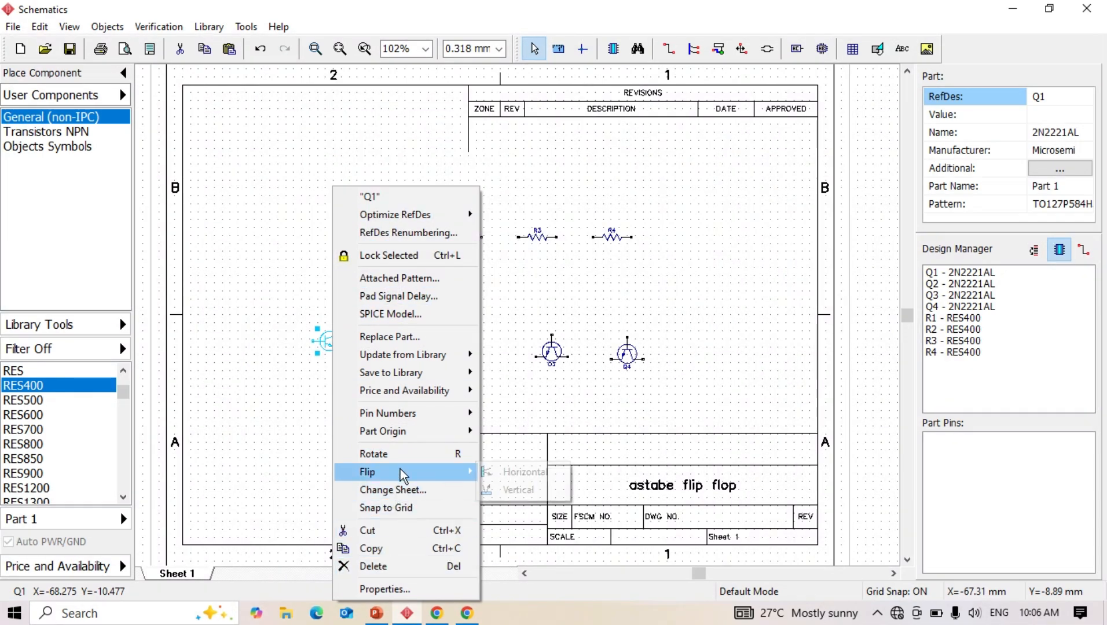
left_click(492, 473)
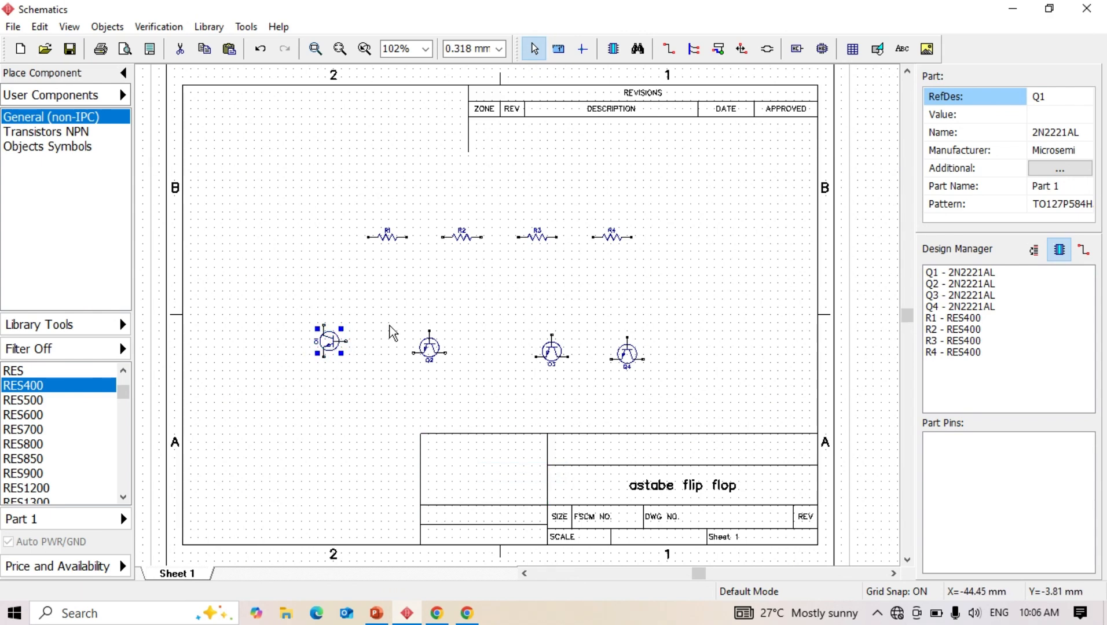
left_click(388, 241)
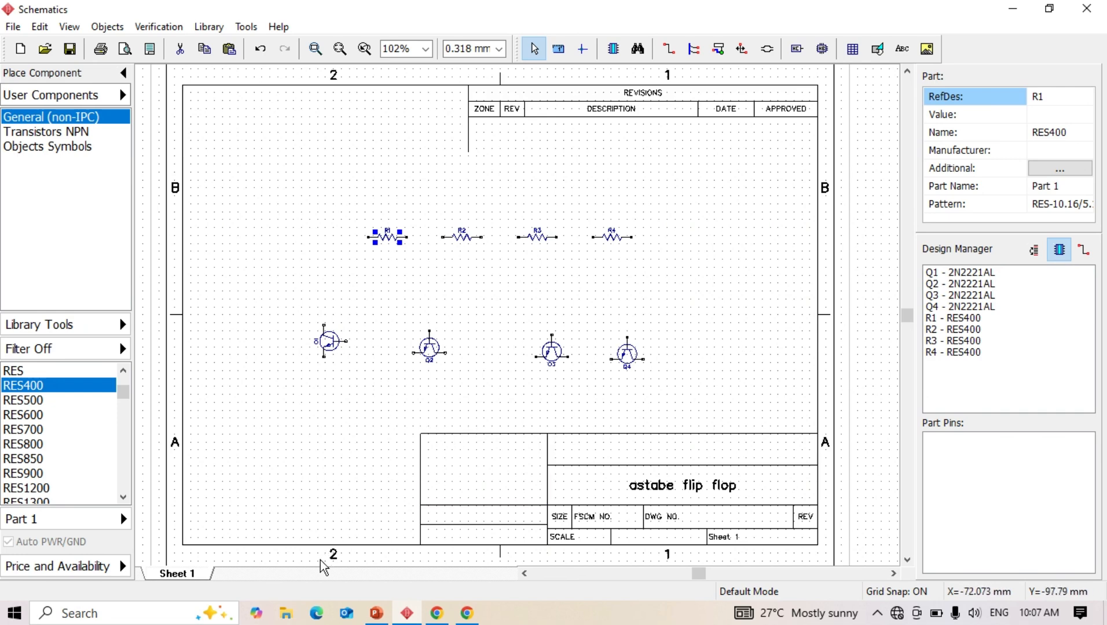
Cut transistor Q3 and delete transistor Q4 from the schematic.
left_click(552, 357)
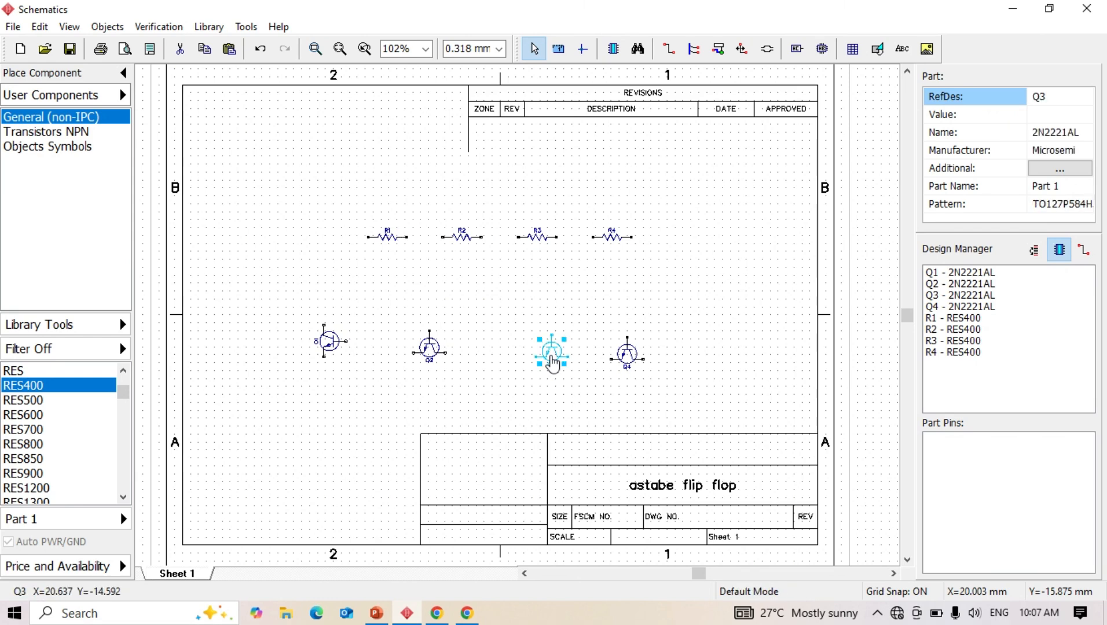
left_click(38, 27)
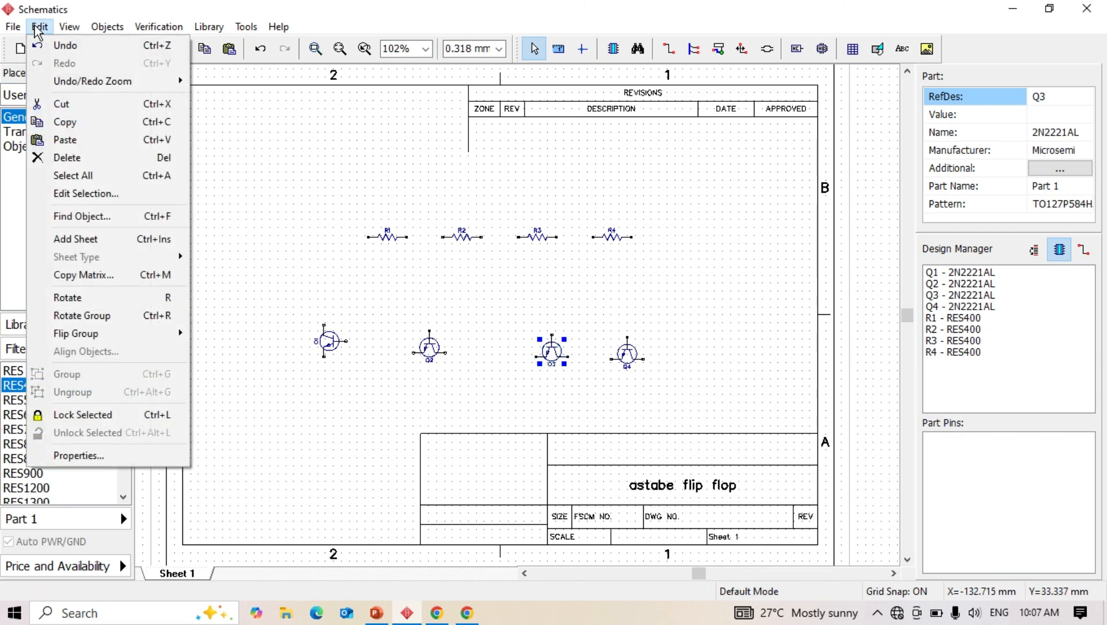
left_click(63, 104)
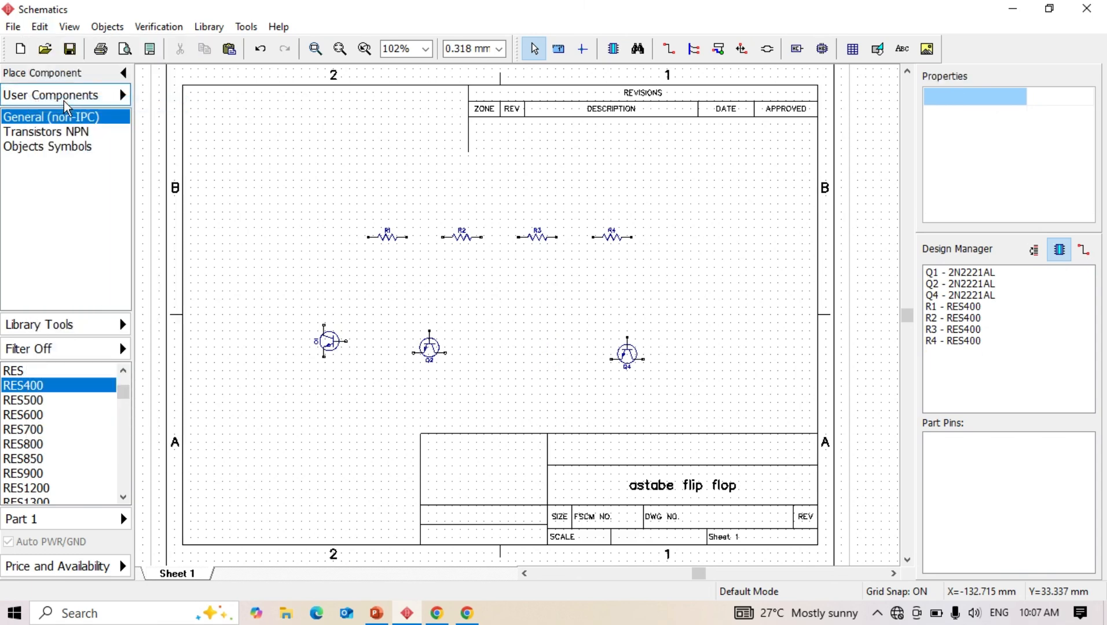
left_click(627, 360)
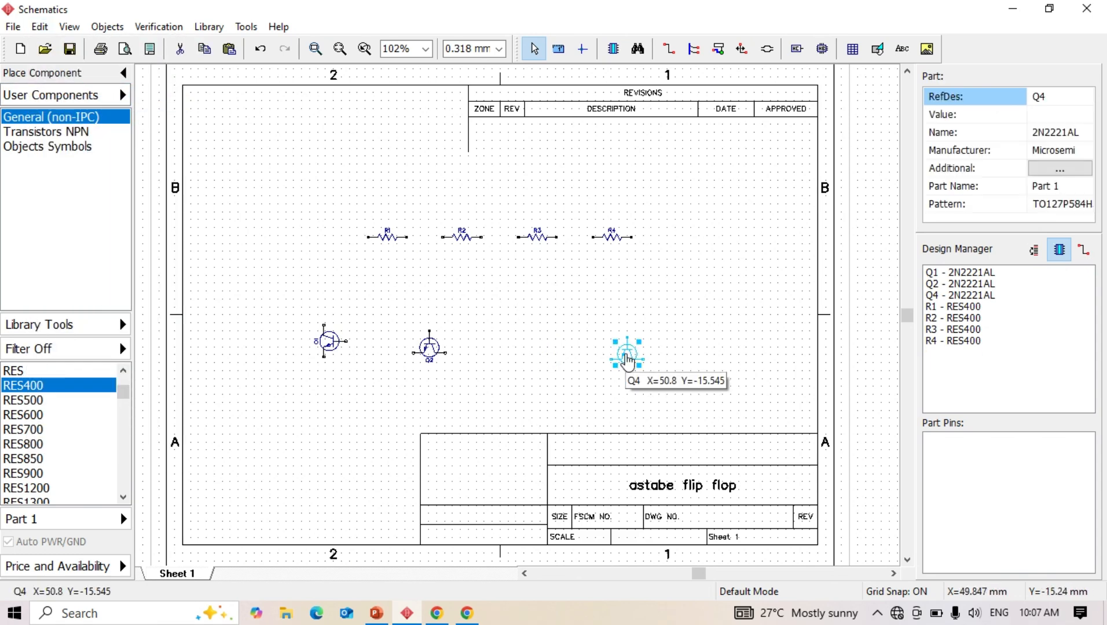
key("Delete")
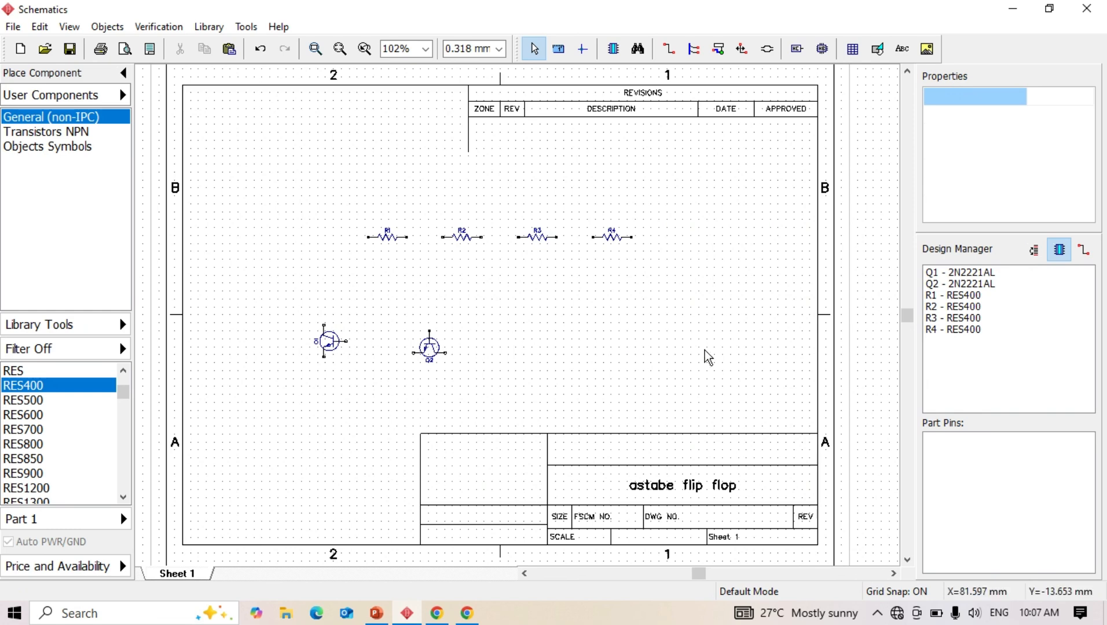